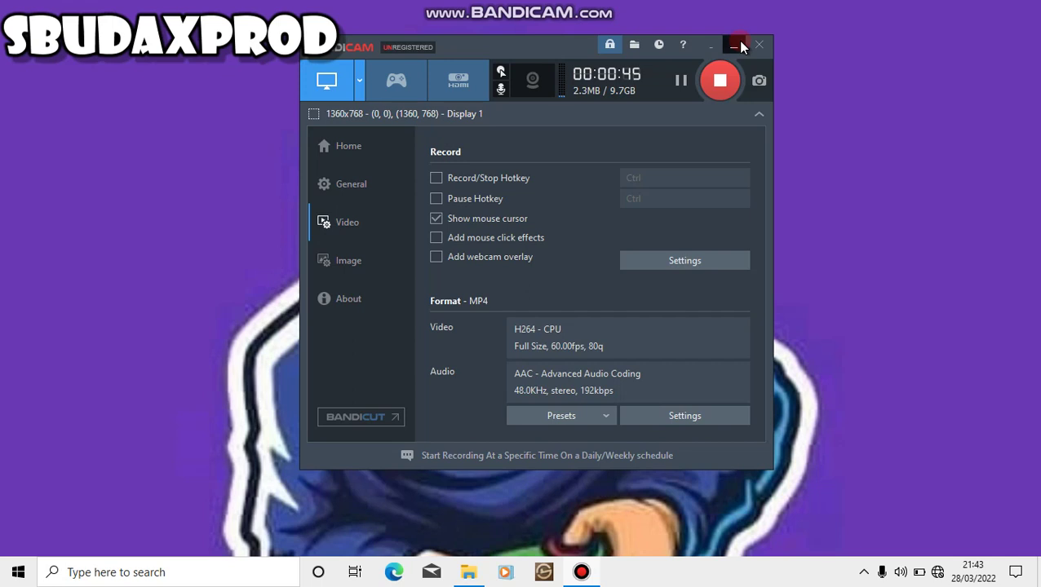
- Minimize the recorder window and open the Image-Line FL Studio 12.0.1 Producer Edition - Final folder on USB Drive (E:)
left_click(738, 47)
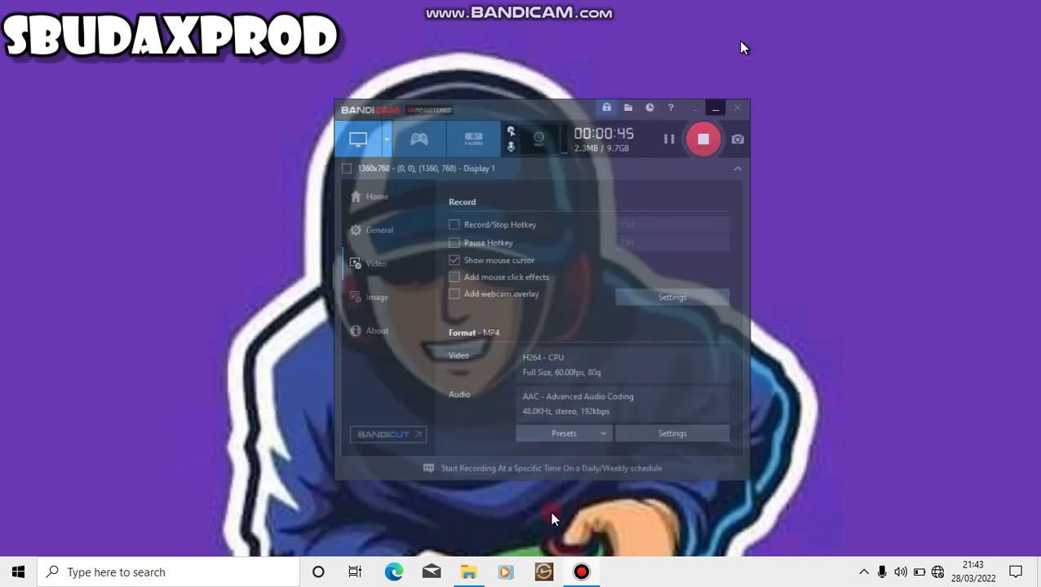
right_click(680, 349)
left_click(728, 395)
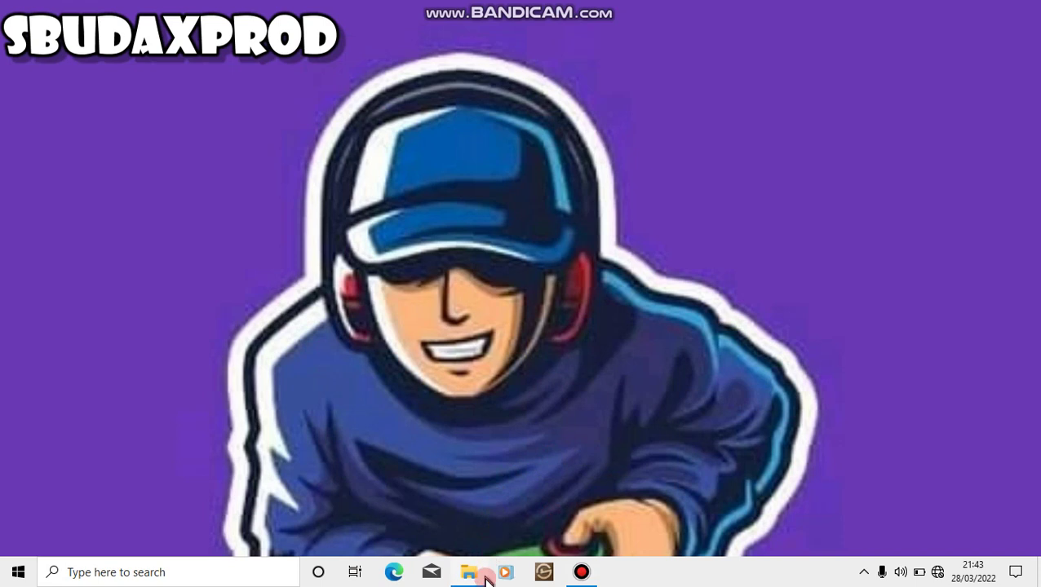
mouse_move(482, 572)
left_click(449, 454)
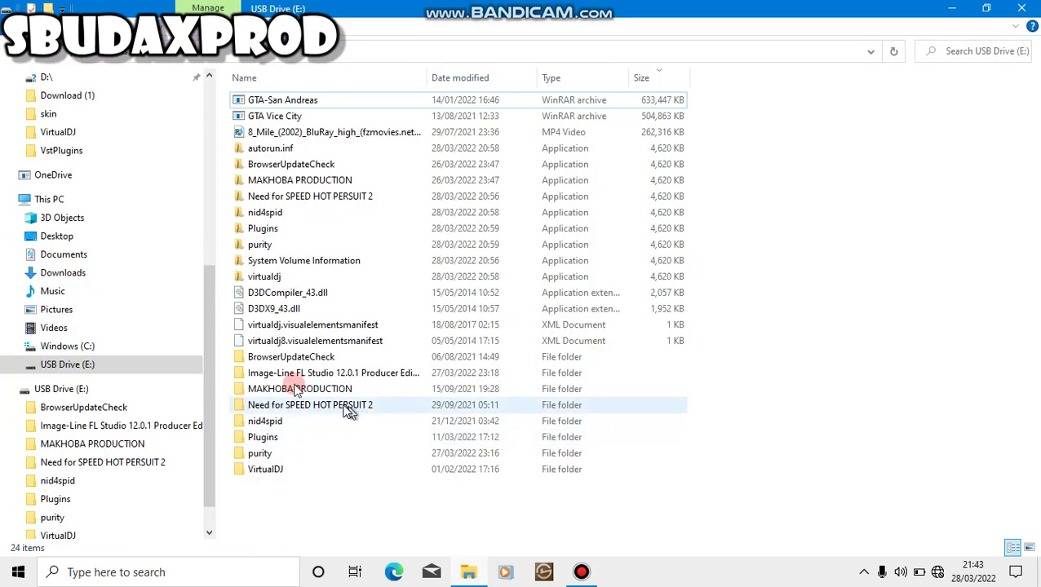
left_click(362, 375)
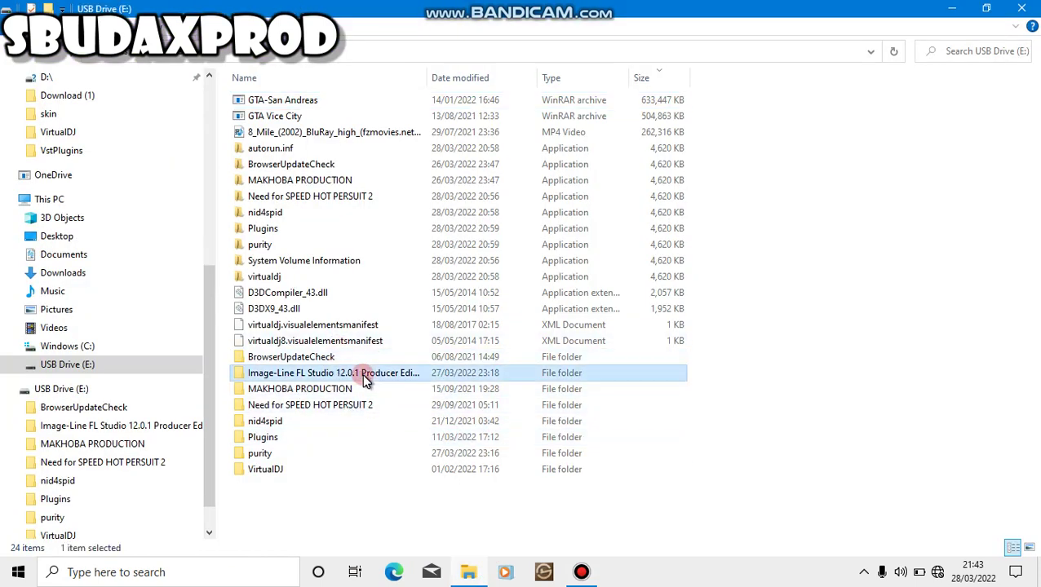
double_click(362, 374)
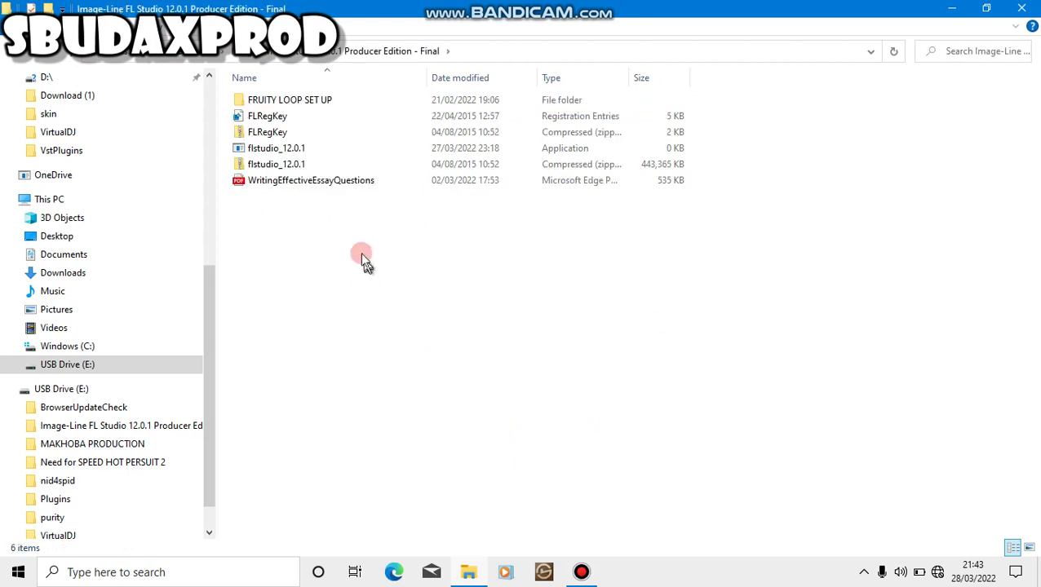
- Permanently delete the 0 KB flstudio_12.0.1 application file and refresh the folder
right_click(316, 155)
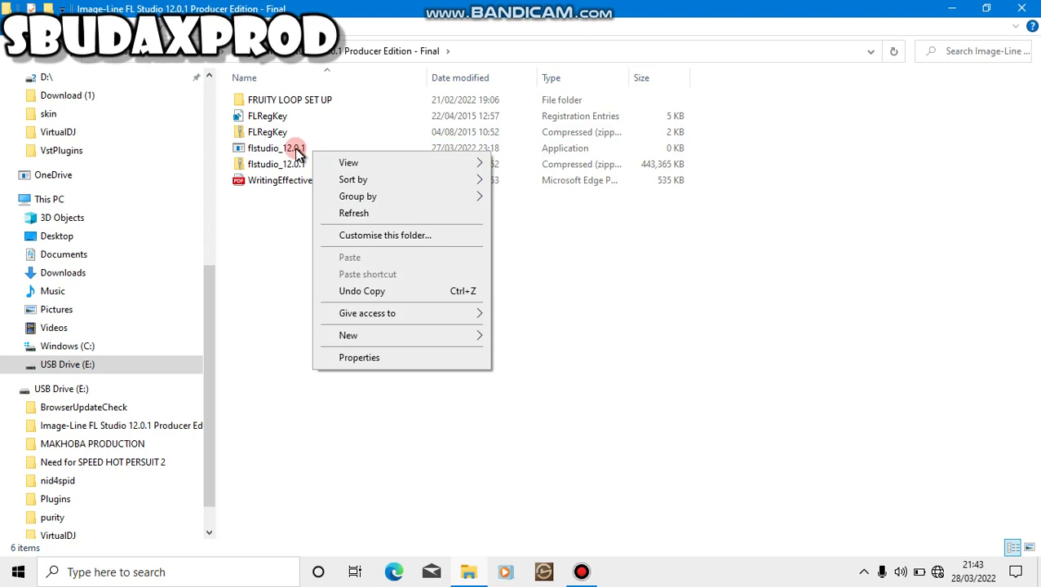
left_click(298, 153)
right_click(298, 154)
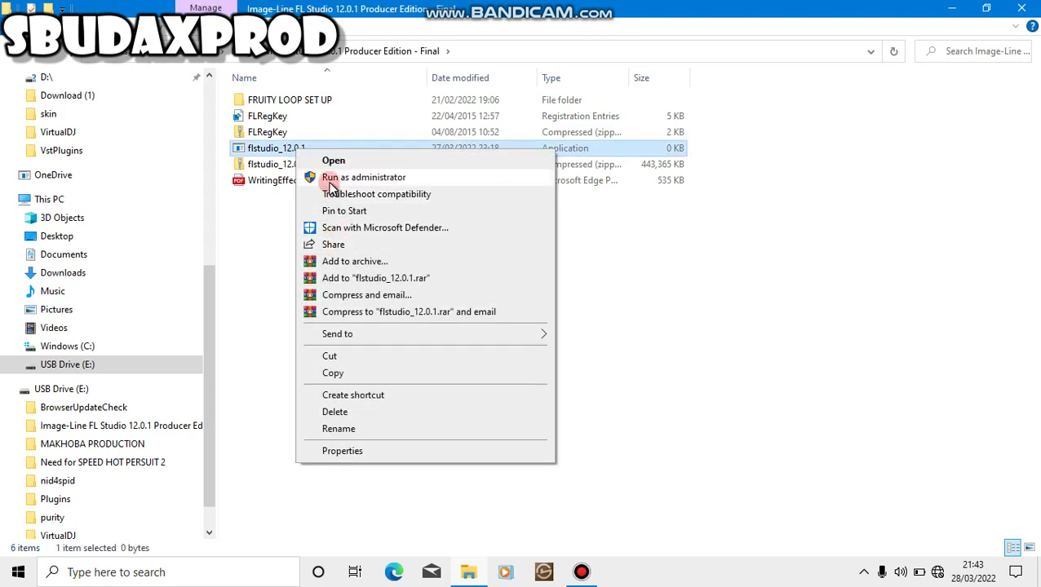
left_click(336, 413)
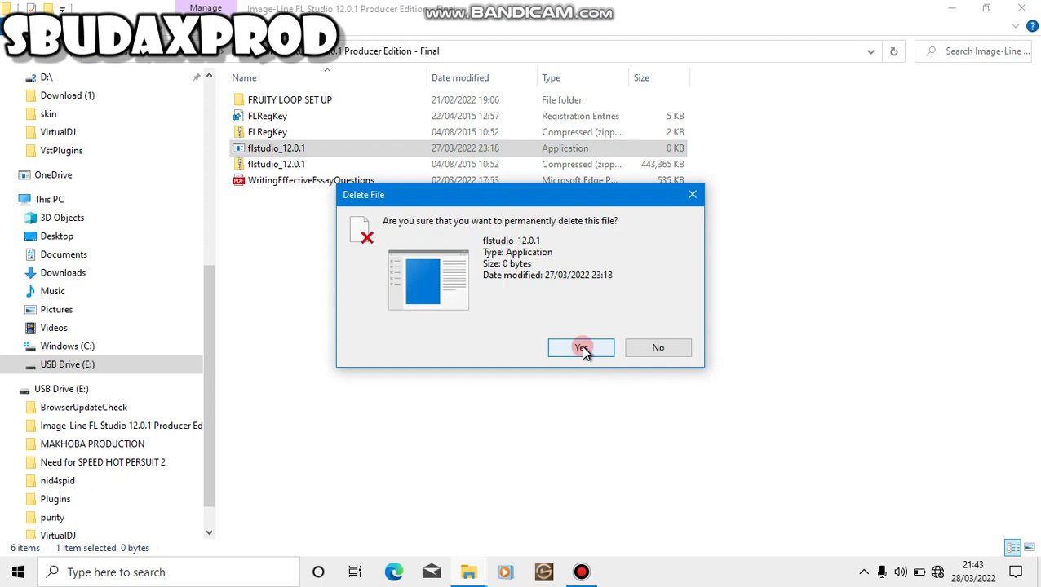
left_click(583, 348)
right_click(441, 275)
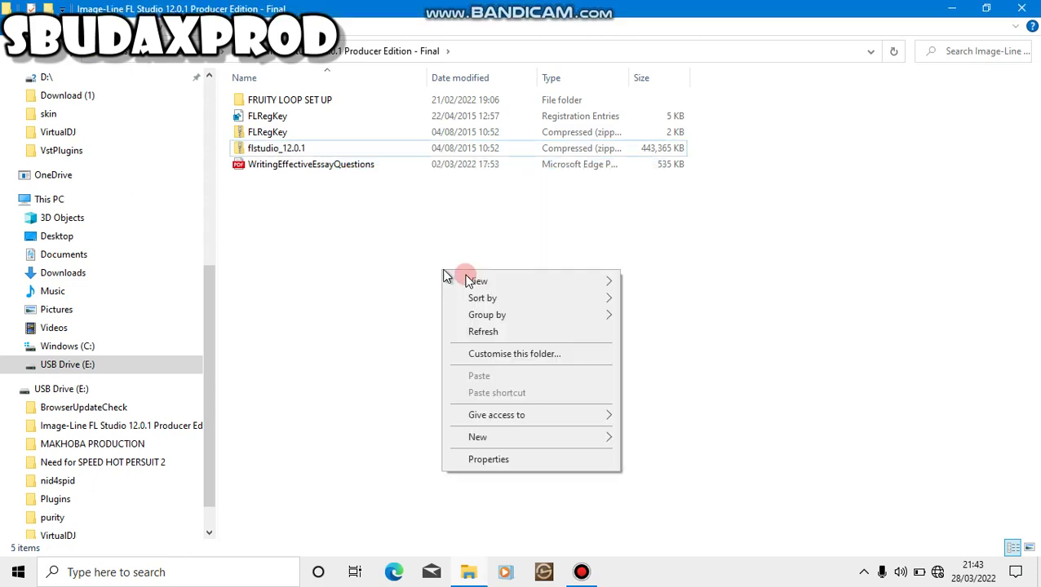
left_click(501, 333)
- Permanently delete the WritingEffectiveEssayQuestions PDF from the FL Studio folder
left_click_drag(282, 195, 352, 200)
left_click(352, 200)
left_click(334, 166)
right_click(335, 166)
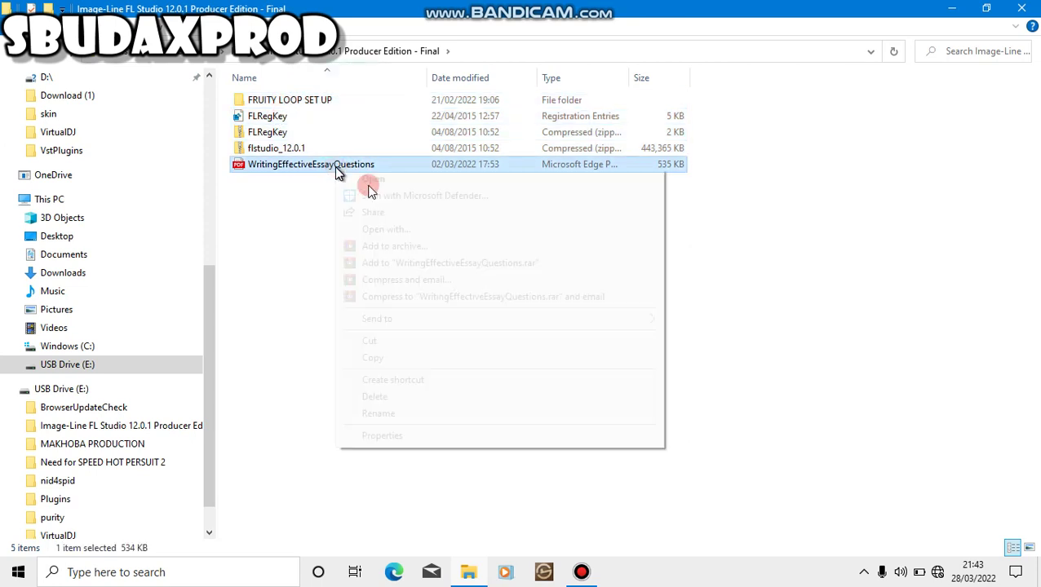
left_click(379, 413)
right_click(425, 165)
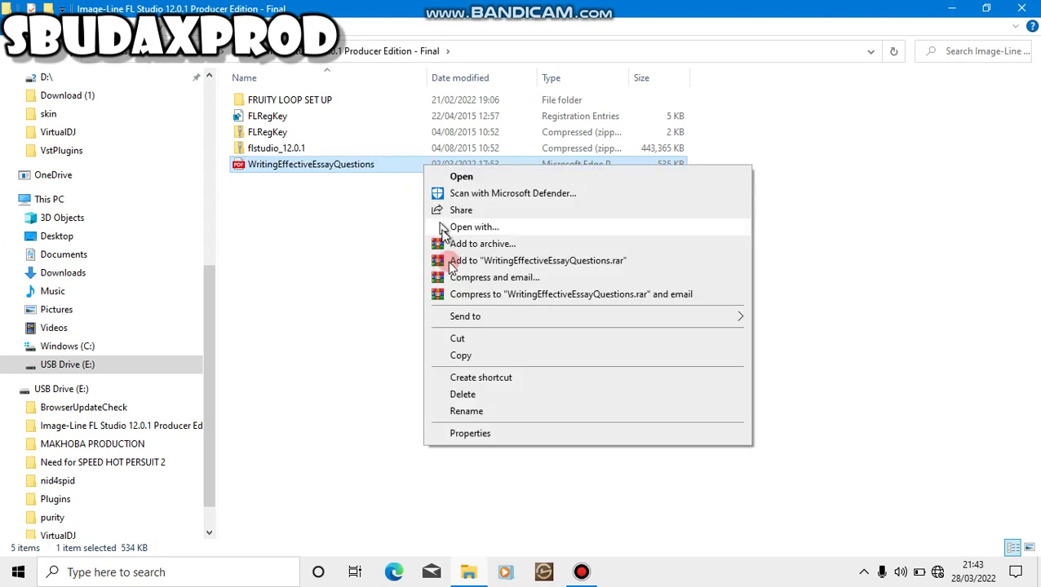
left_click(454, 392)
left_click(569, 357)
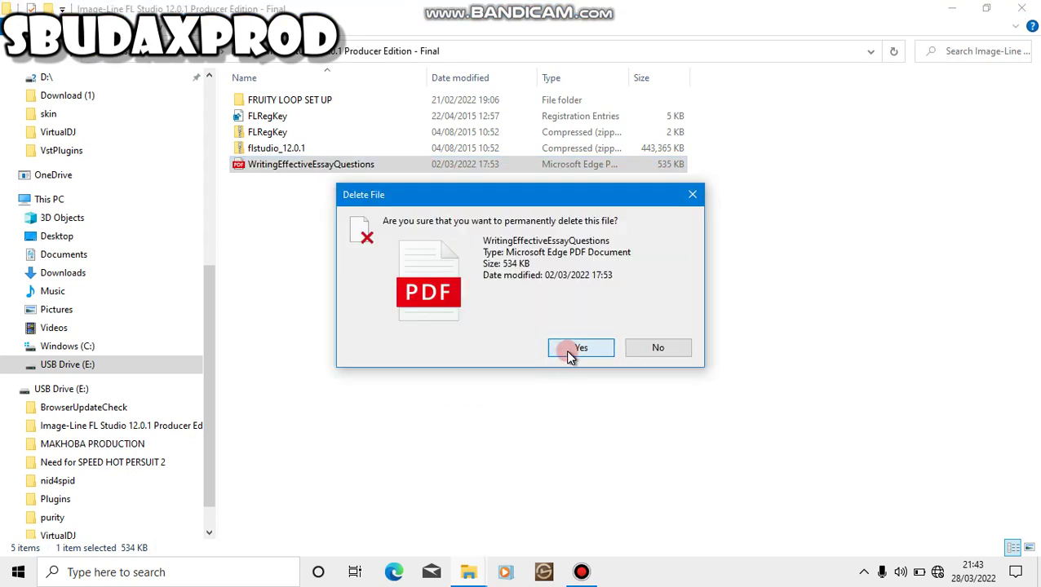
left_click_drag(391, 219, 433, 123)
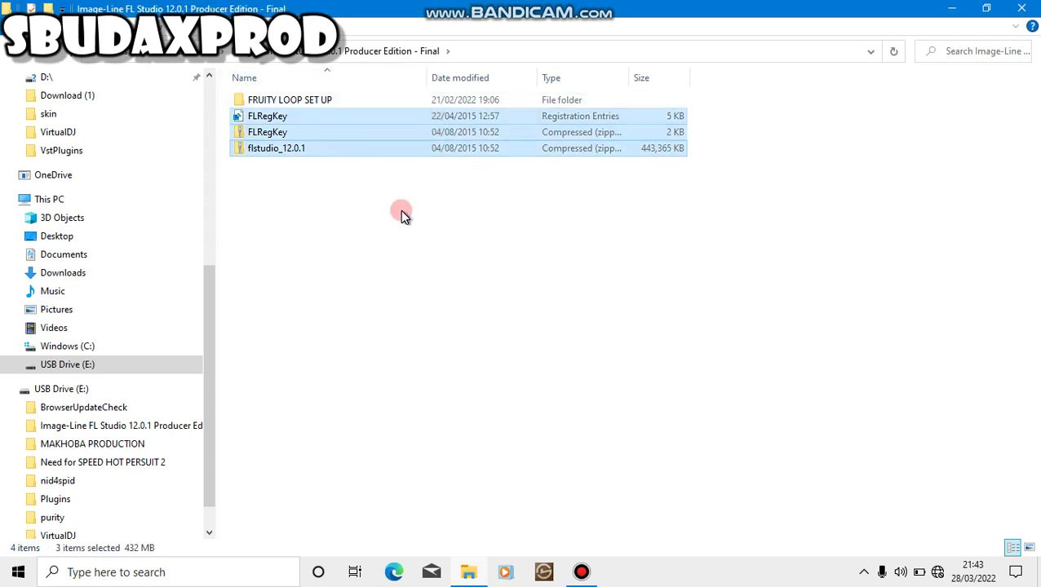
left_click_drag(402, 211, 425, 102)
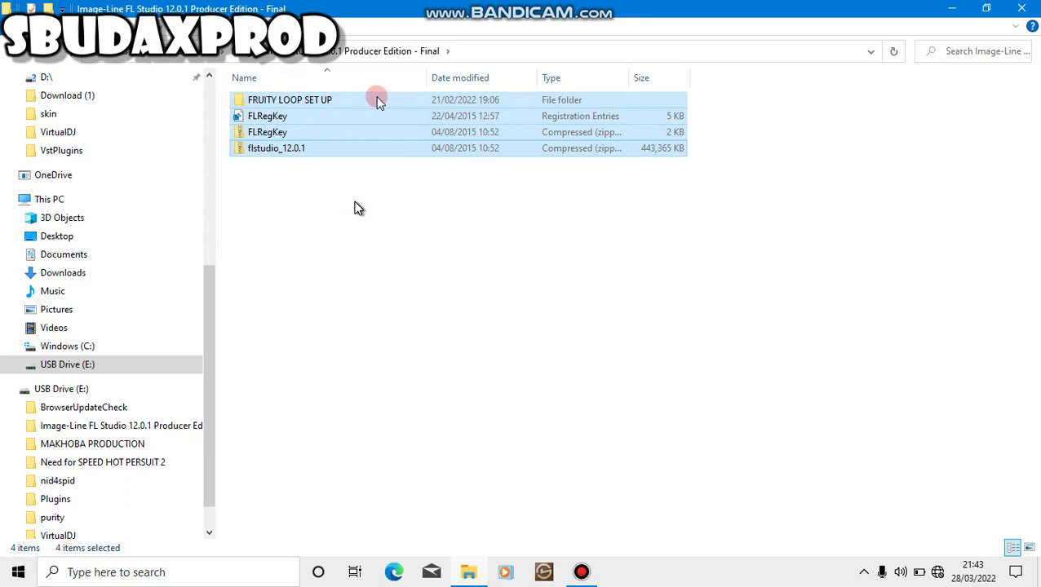
left_click(500, 207)
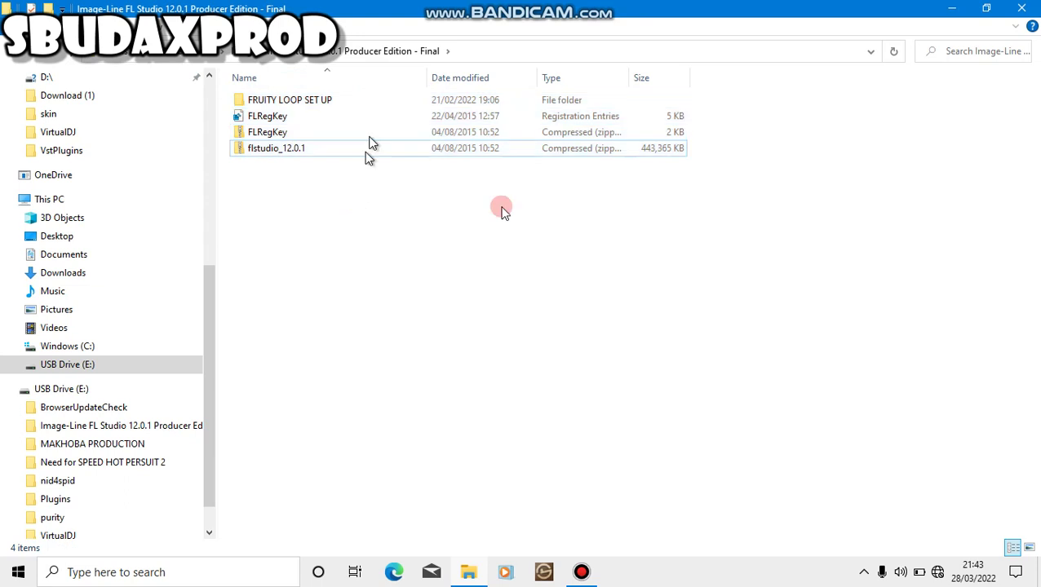
- Extract the FLRegKey zip archive into the current folder, replacing all existing files
left_click(432, 150)
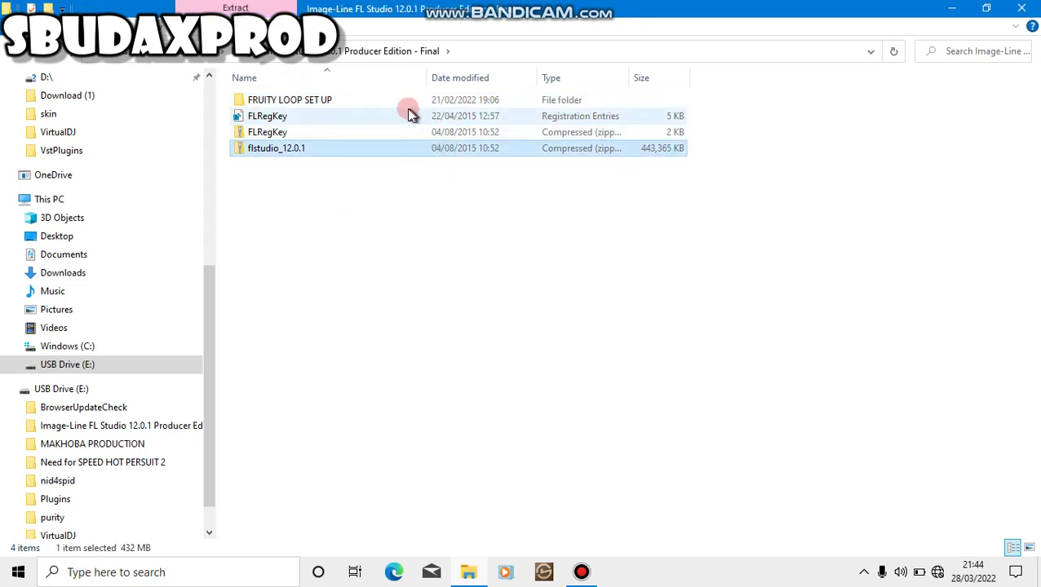
left_click(336, 133)
right_click(418, 153)
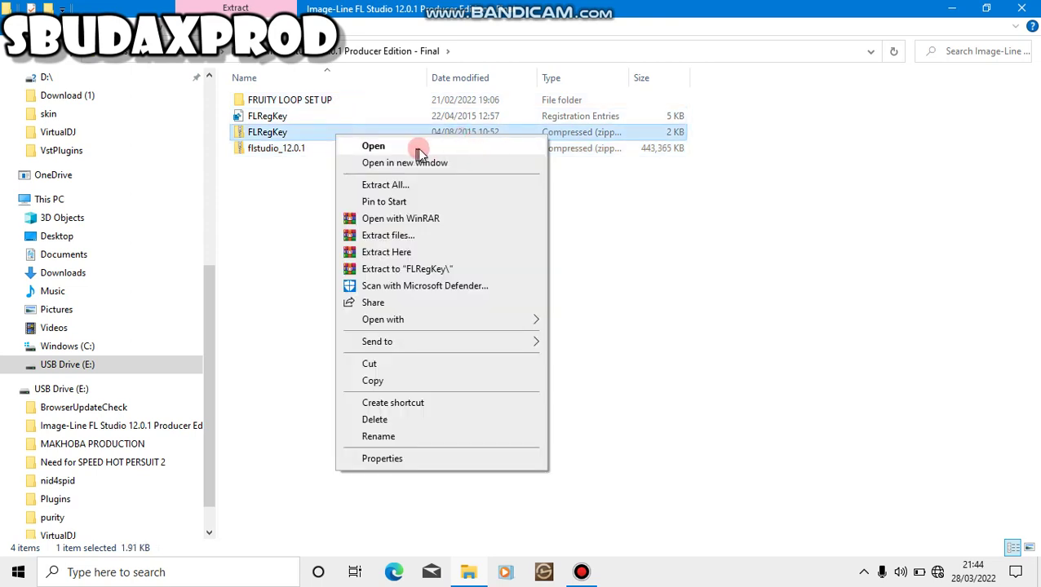
left_click(402, 254)
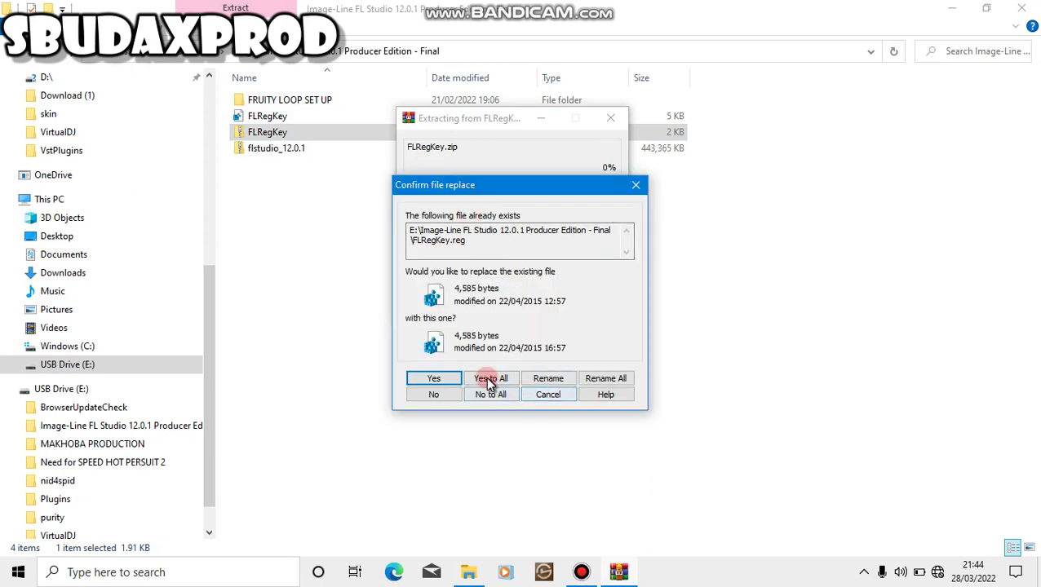
left_click(489, 379)
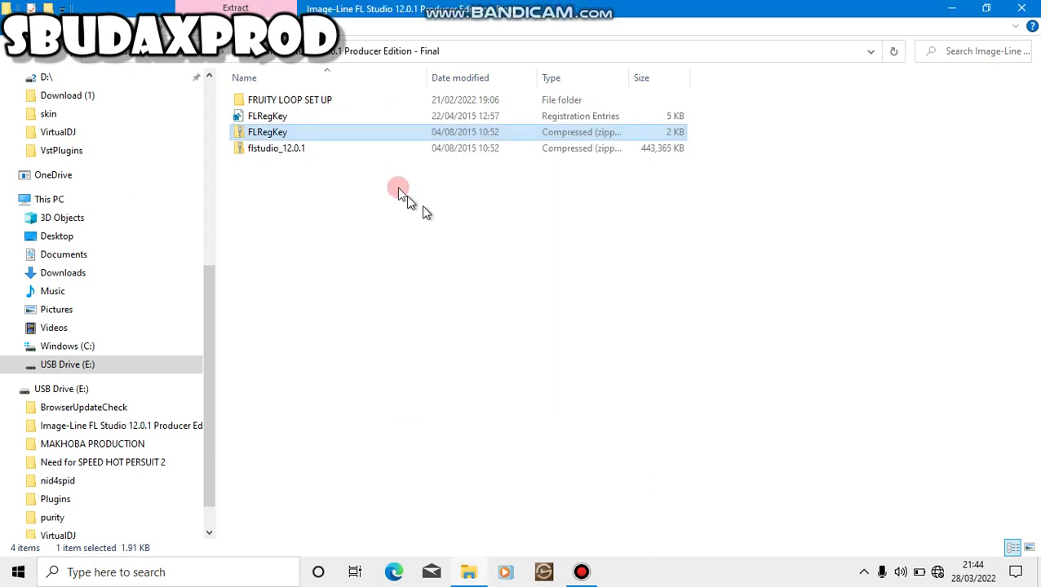
- Extract the flstudio_12.0.1 zip archive into the current folder with WinRAR
right_click(370, 150)
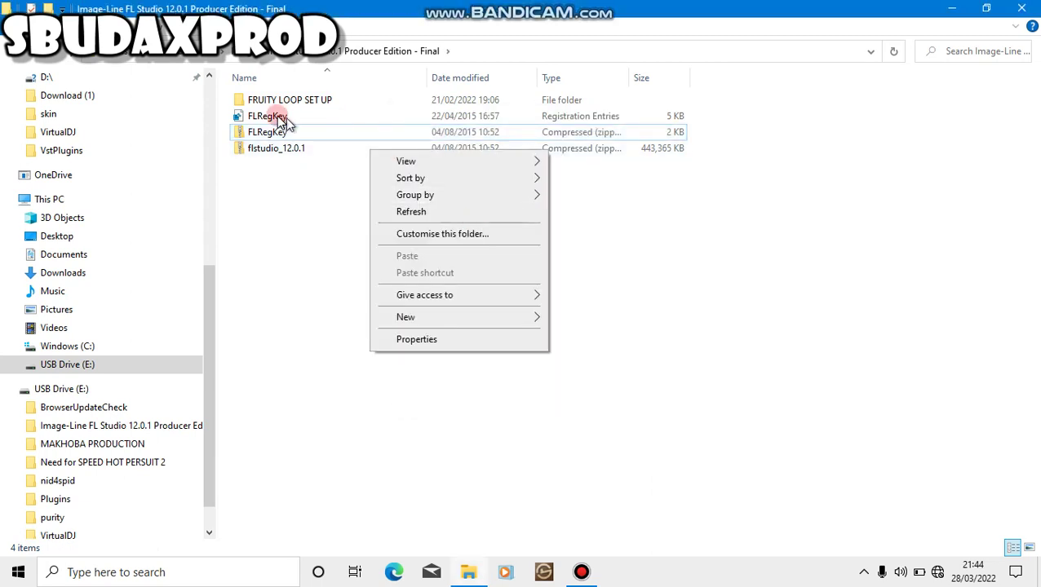
left_click(288, 146)
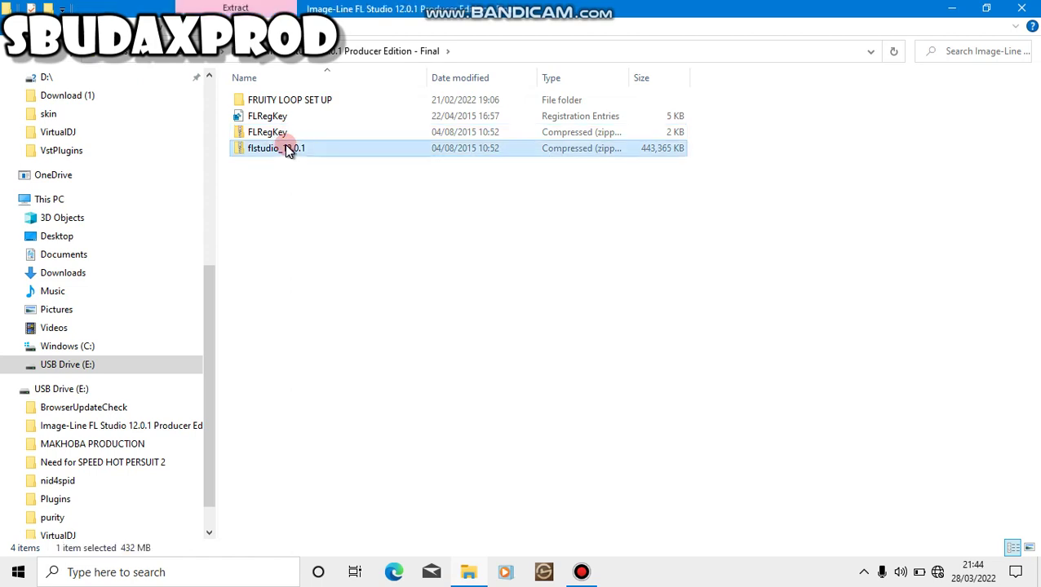
right_click(373, 151)
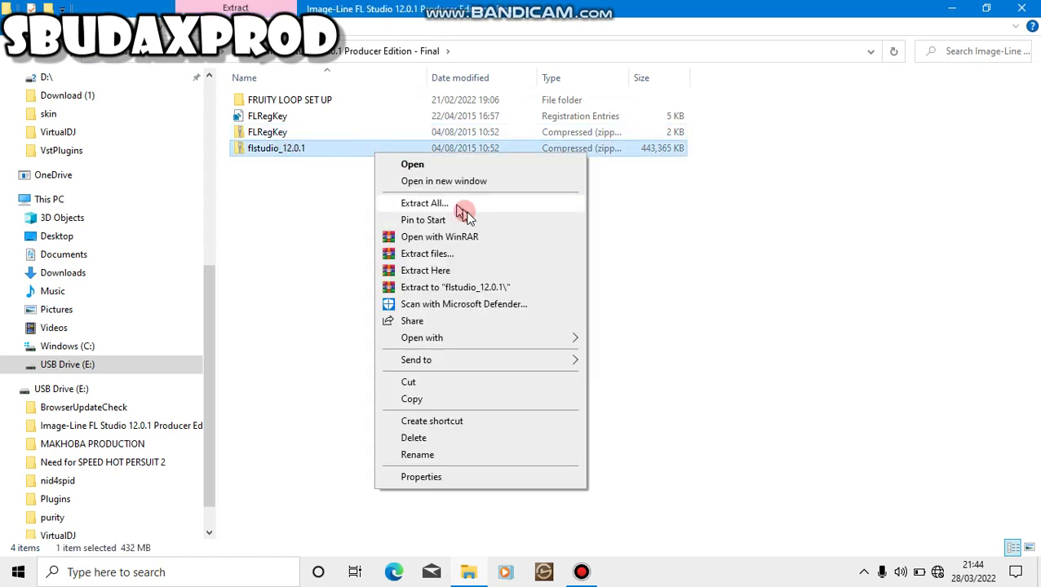
left_click(455, 271)
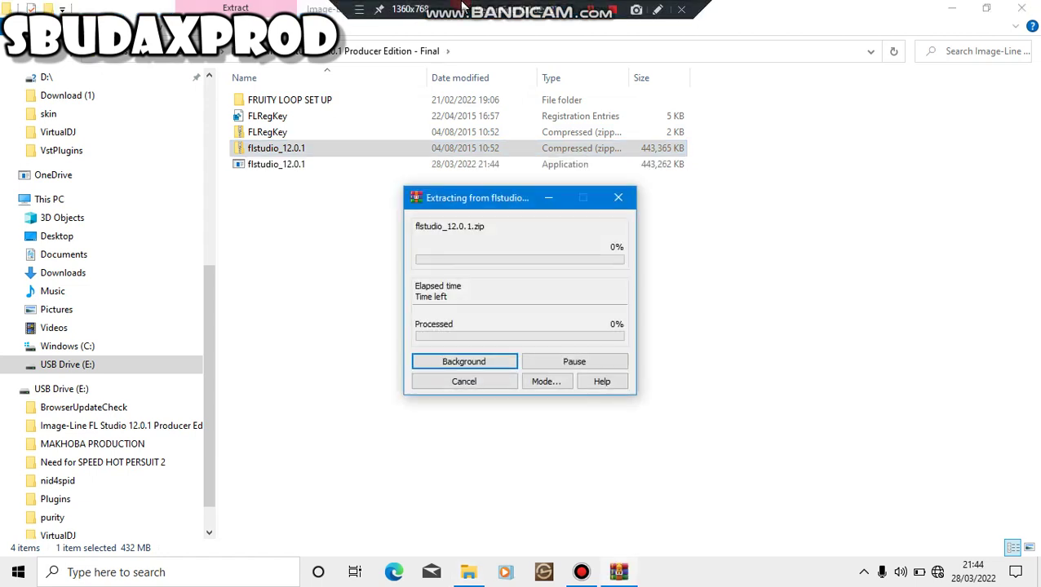
left_click(594, 16)
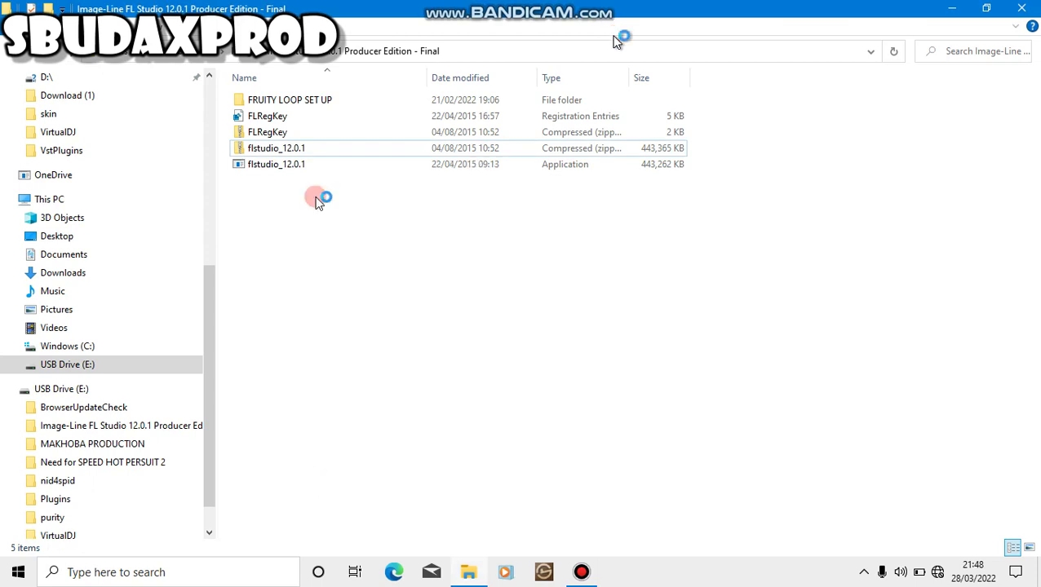
- Refresh the FL Studio folder listing containing the extracted flstudio_12.0.1 application
left_click(275, 166)
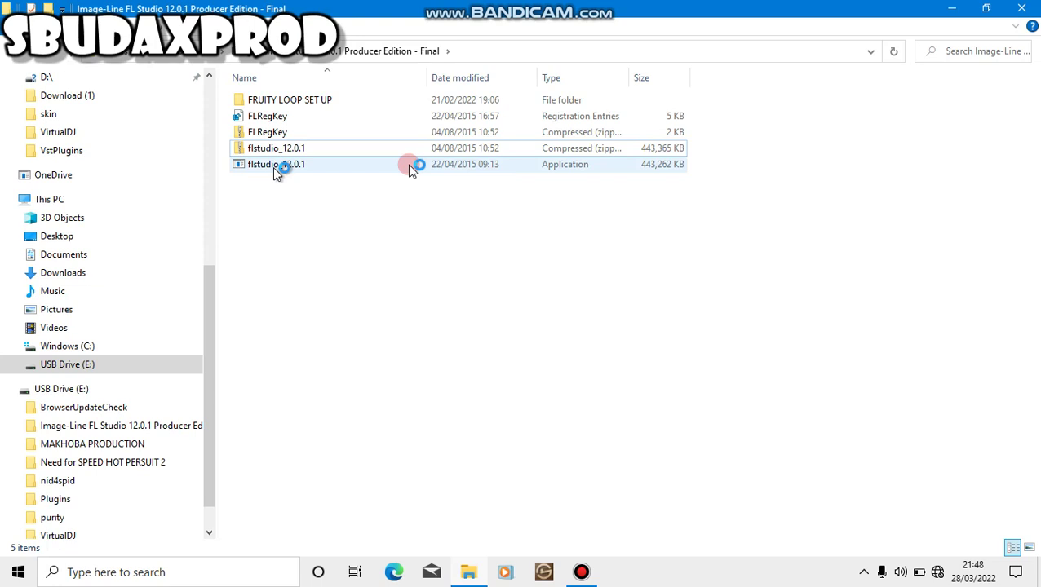
left_click_drag(315, 197, 420, 162)
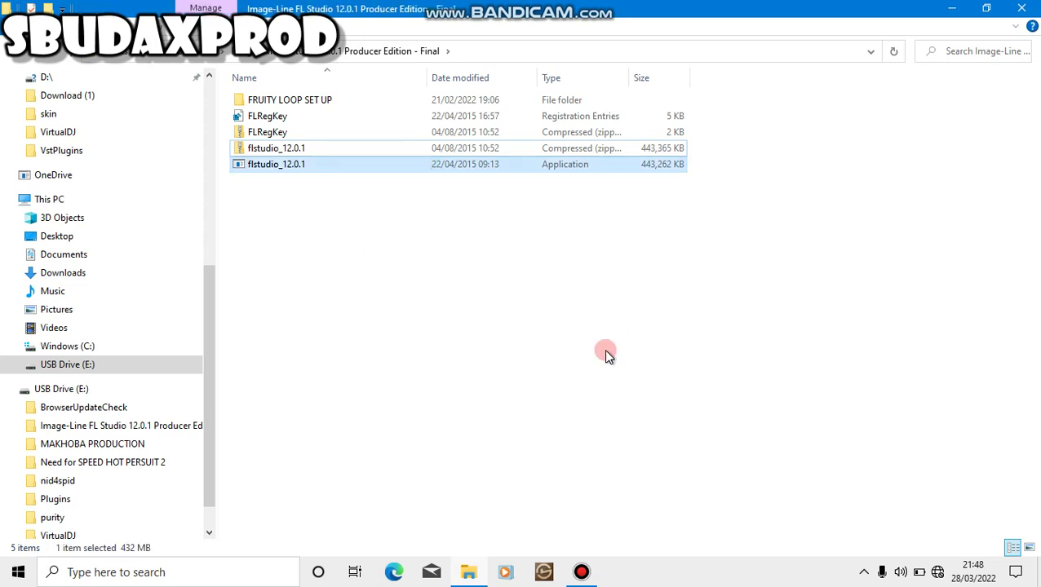
left_click_drag(444, 233, 481, 160)
right_click(394, 201)
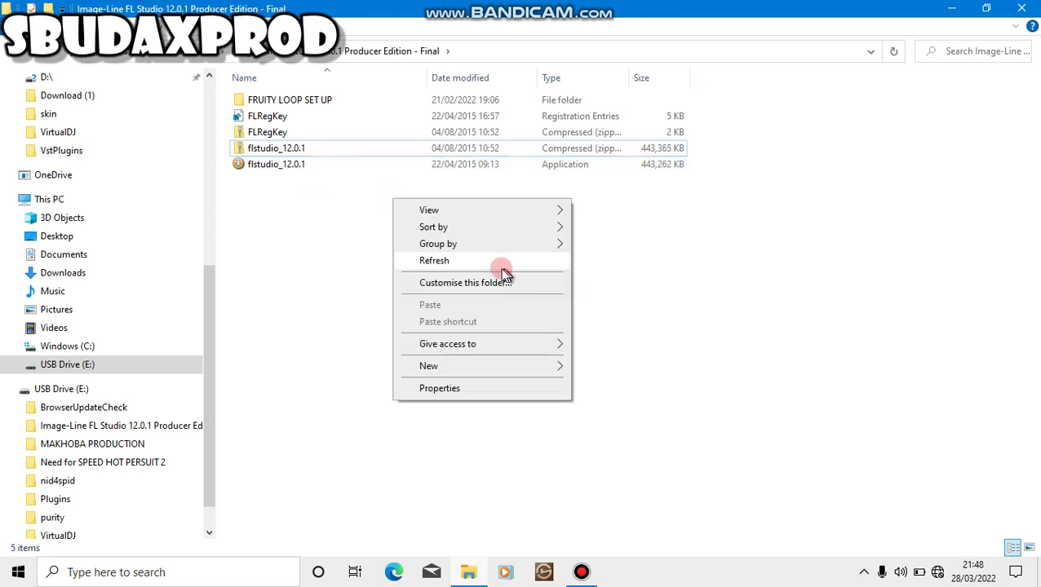
left_click(464, 264)
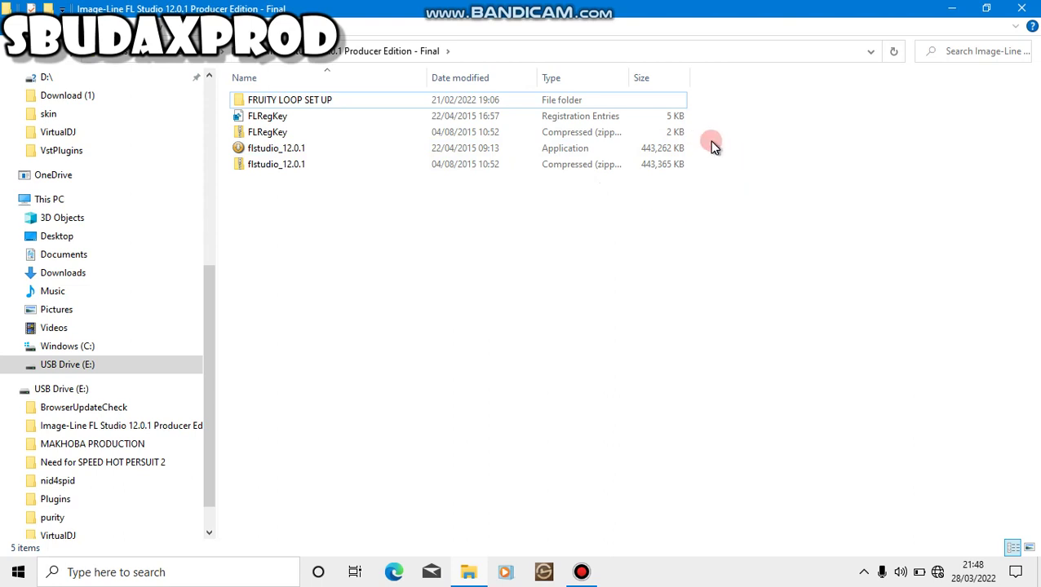
- Launch the extracted flstudio_12.0.1 application to start the FL Studio setup
left_click_drag(706, 148, 595, 156)
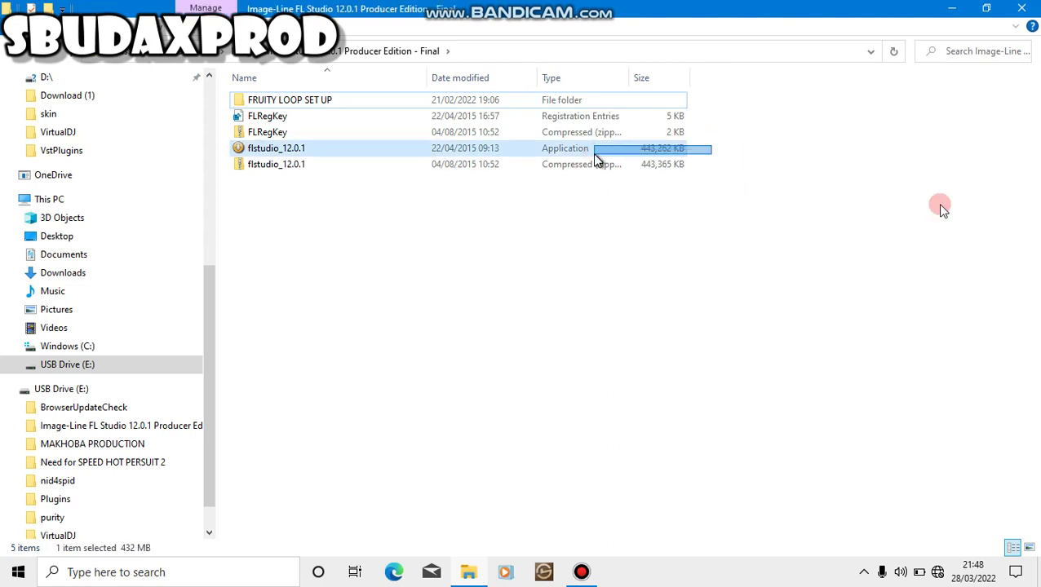
left_click(939, 205)
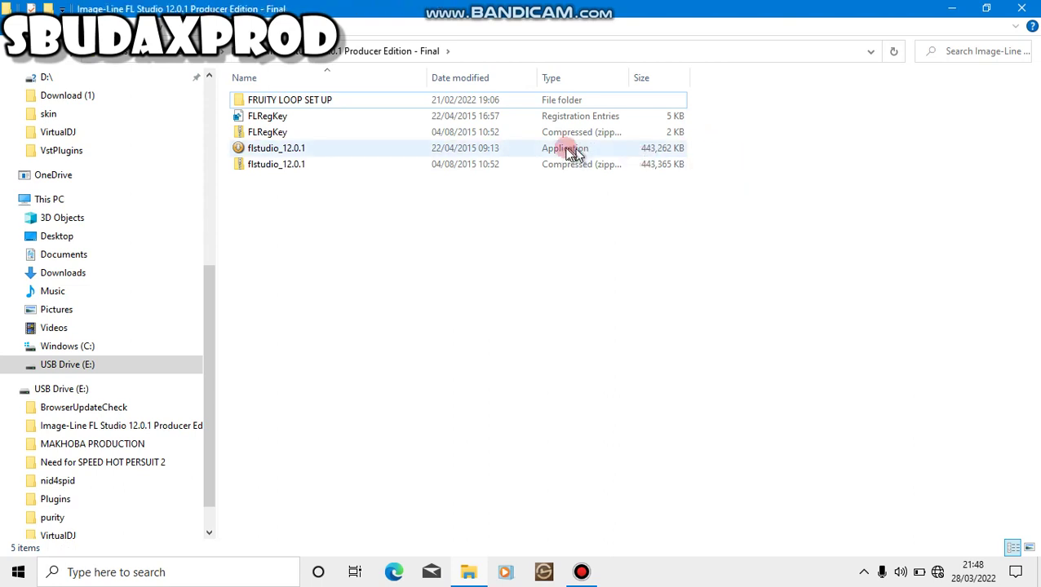
double_click(414, 152)
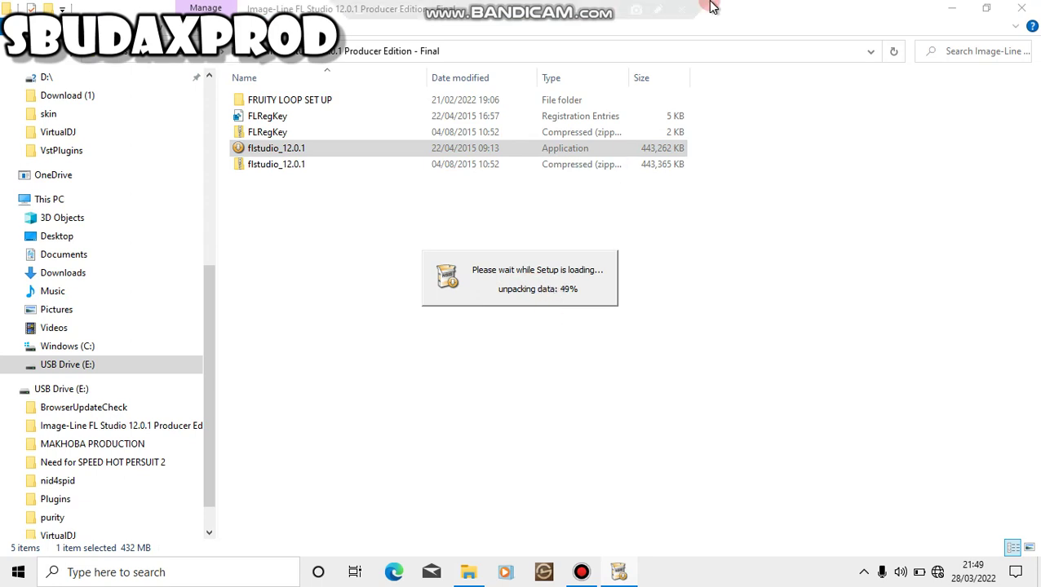
- Mark the setup loading message with freehand red pencil strokes using the recorder's drawing tools, and close the tools
left_click(657, 10)
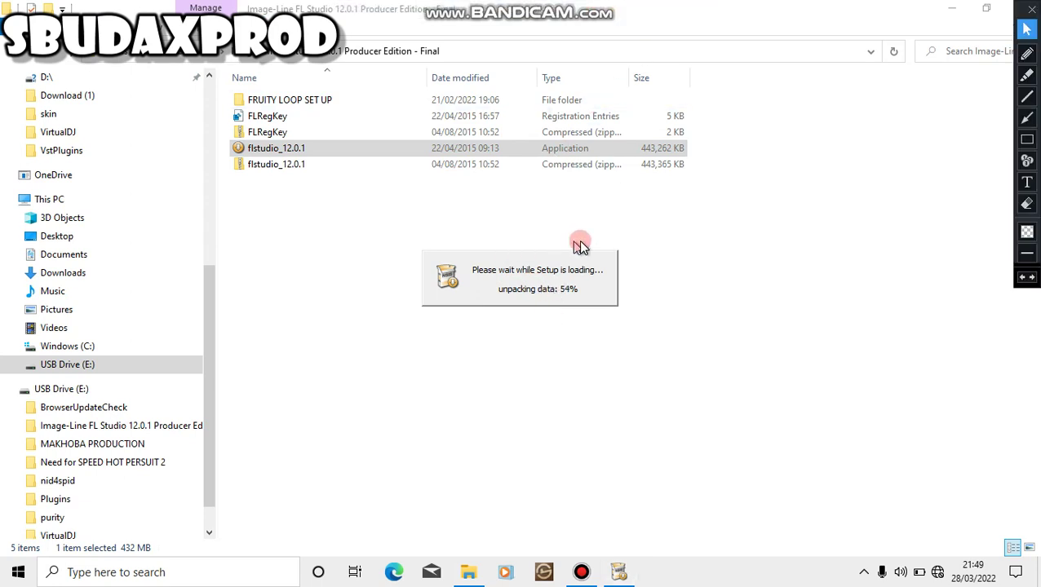
left_click(630, 577)
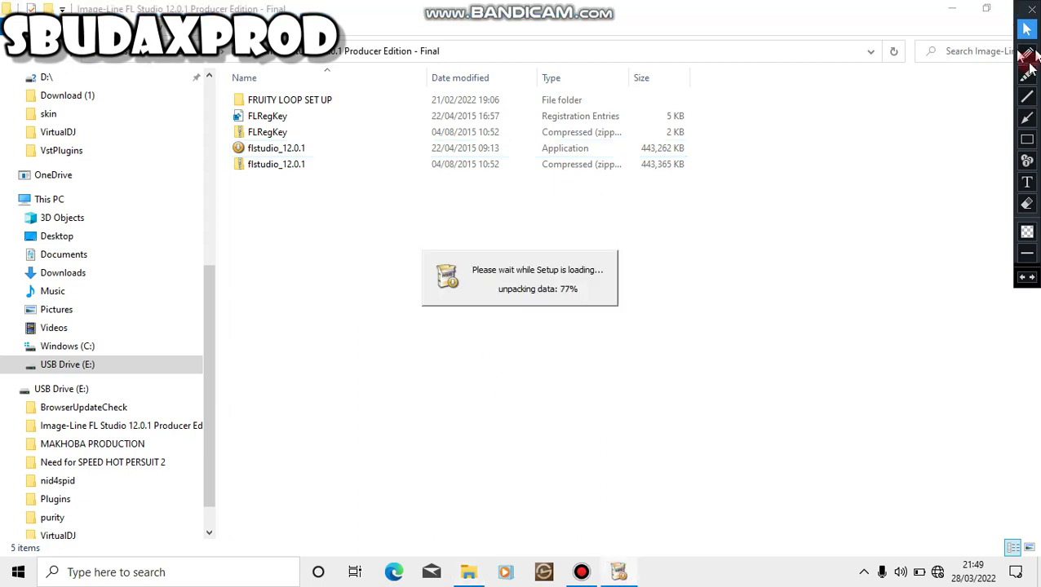
left_click(1026, 53)
mouse_move(556, 236)
left_mouse_down()
mouse_move(518, 236)
mouse_move(386, 336)
mouse_move(563, 340)
mouse_move(530, 259)
mouse_move(605, 294)
mouse_move(340, 274)
mouse_move(629, 310)
left_mouse_up()
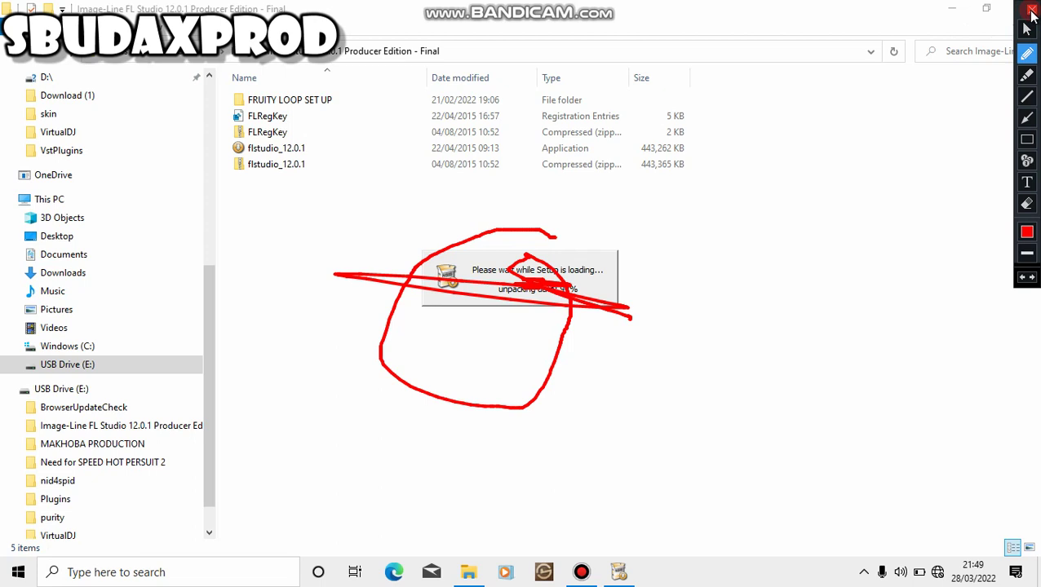
left_click(1031, 11)
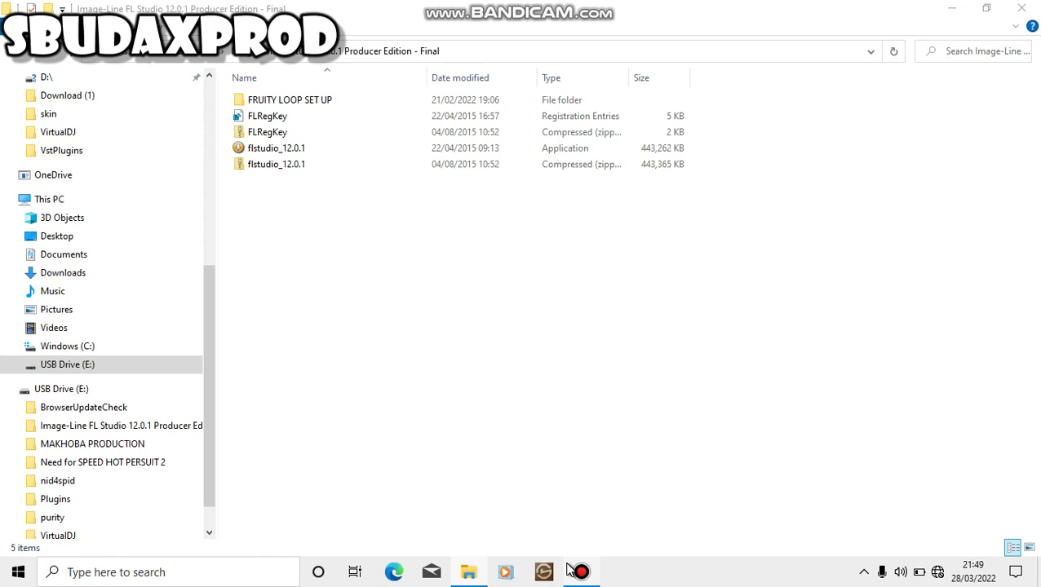
- Proceed past the FL Studio 12 Setup welcome page, skim the End User License Agreement and accept its terms
left_click(320, 5)
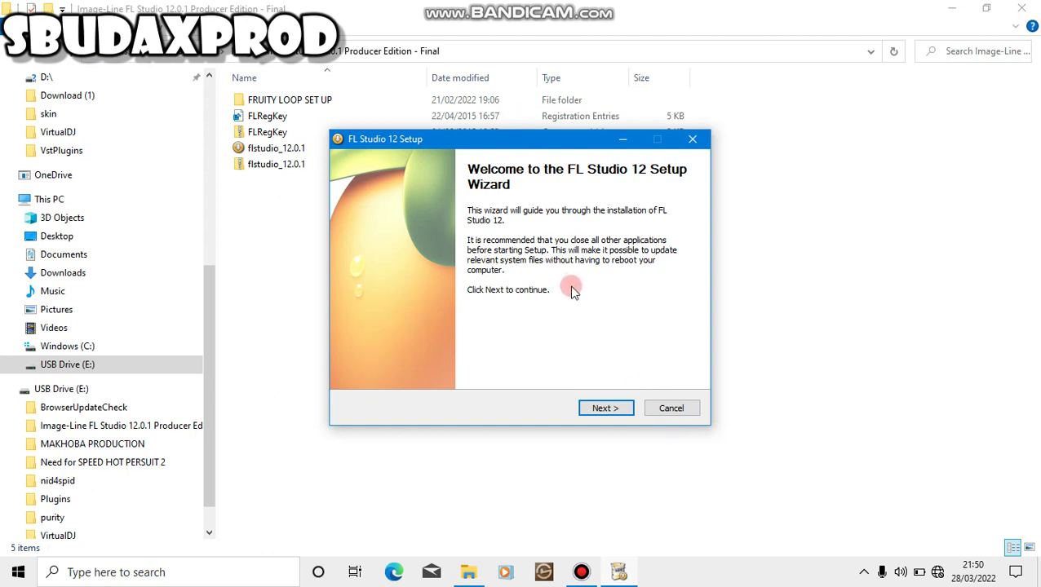
left_click(602, 408)
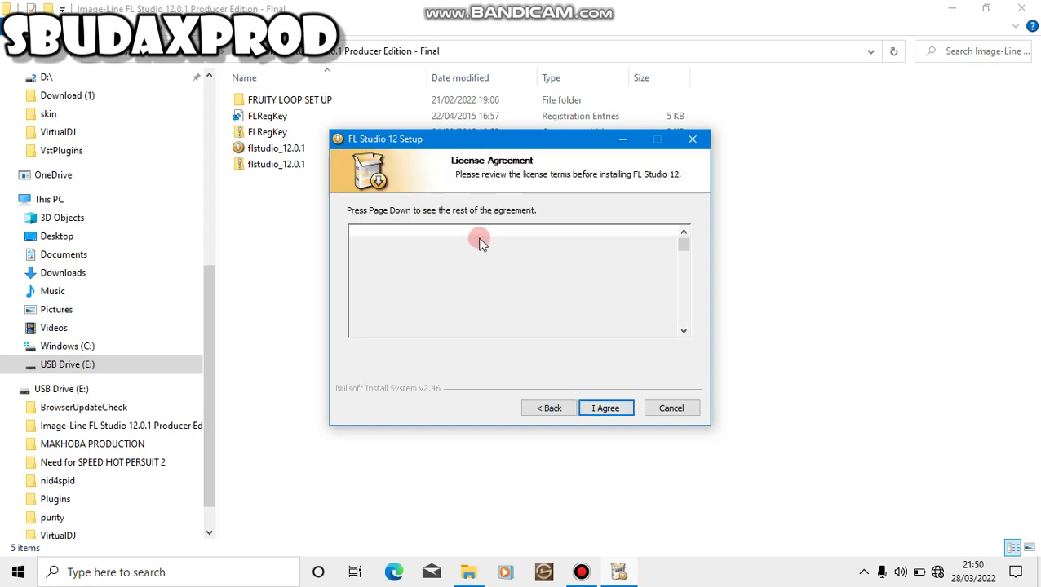
left_click(684, 332)
left_click(685, 332)
left_click(684, 331)
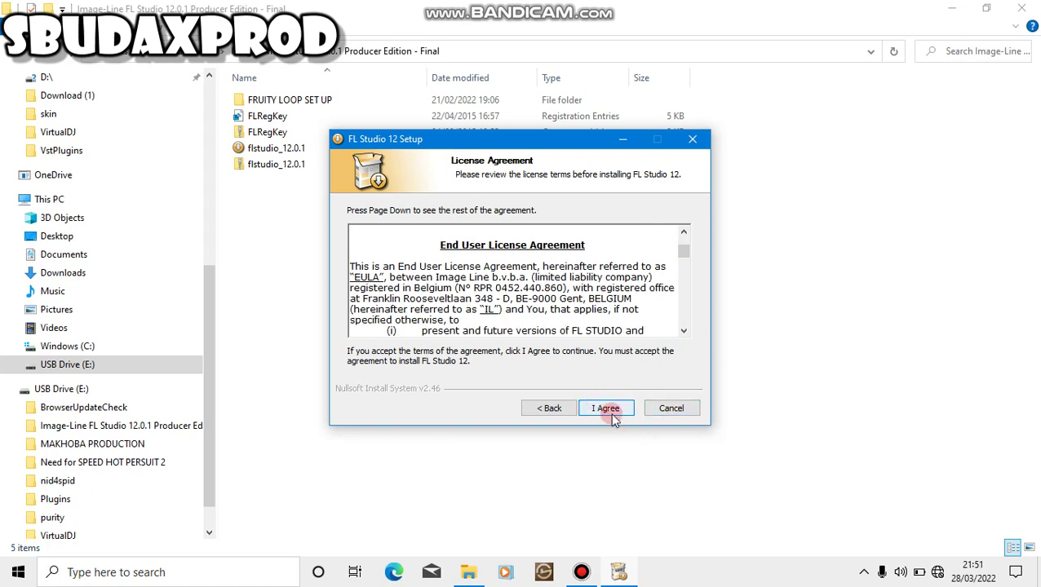
left_click(613, 416)
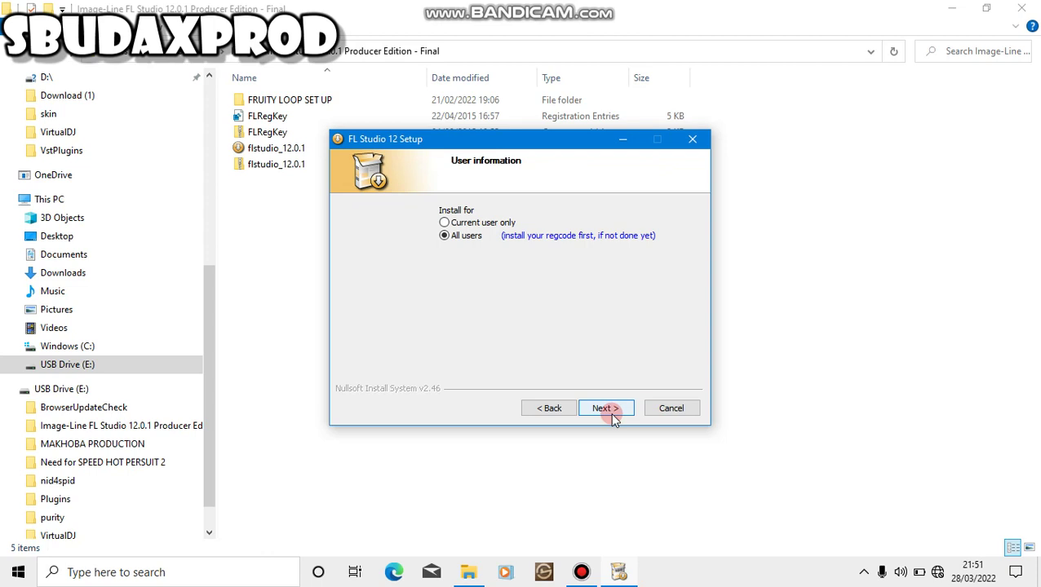
- Choose to install FL Studio 12 for all users and continue to the component selection
left_click(444, 236)
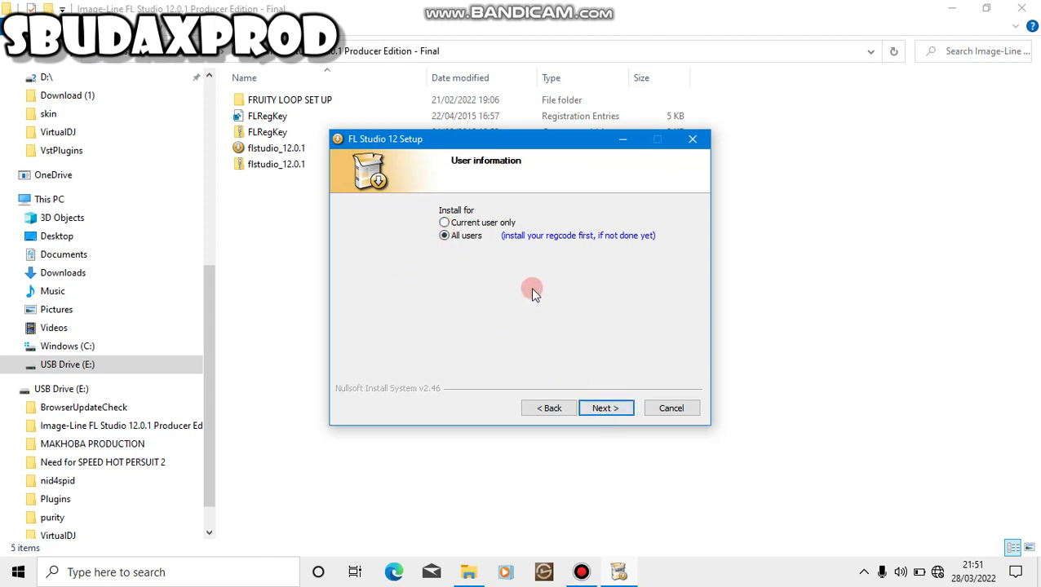
left_click(497, 224)
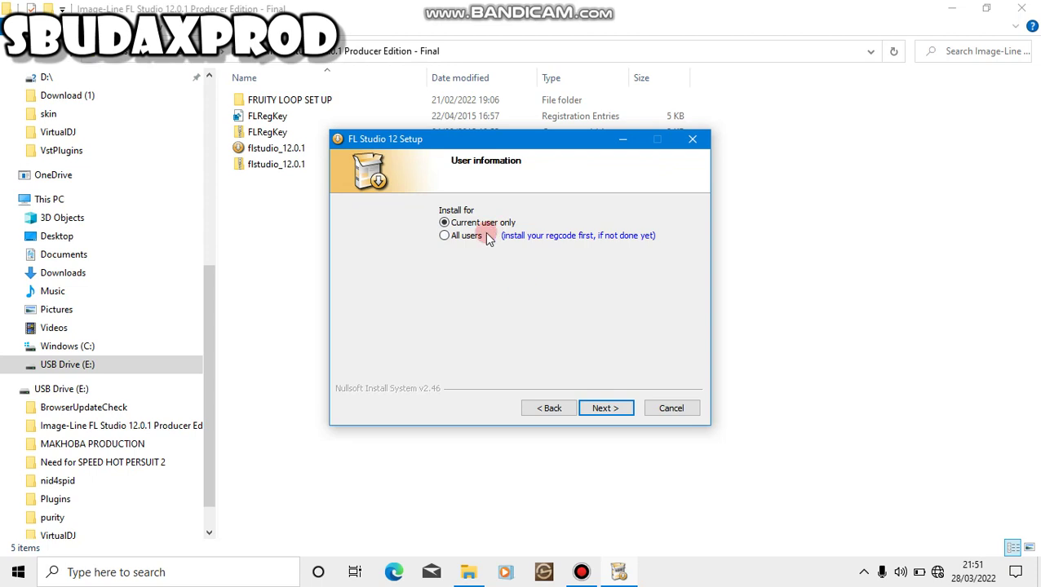
left_click(474, 235)
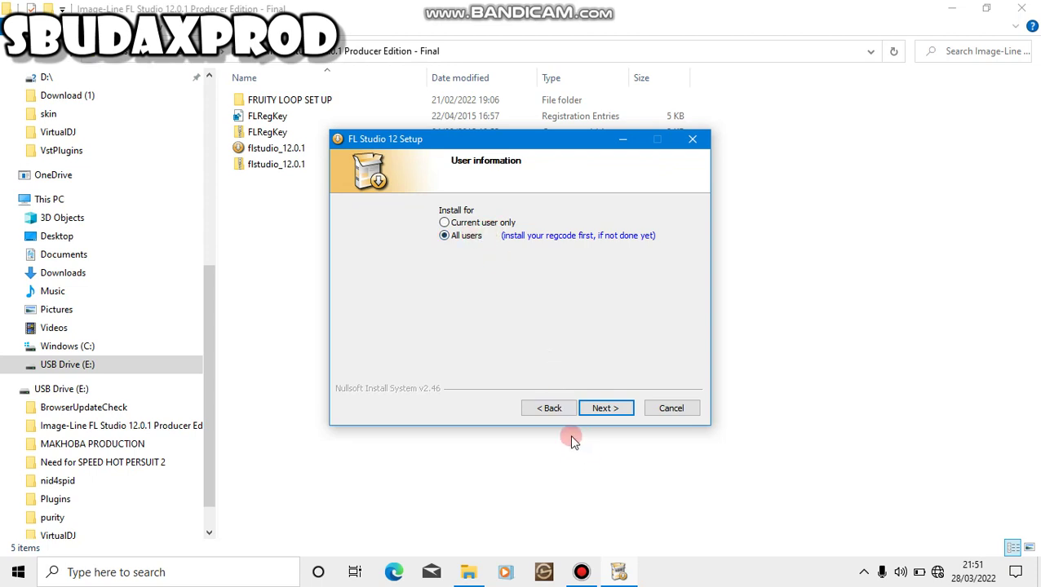
left_click(610, 409)
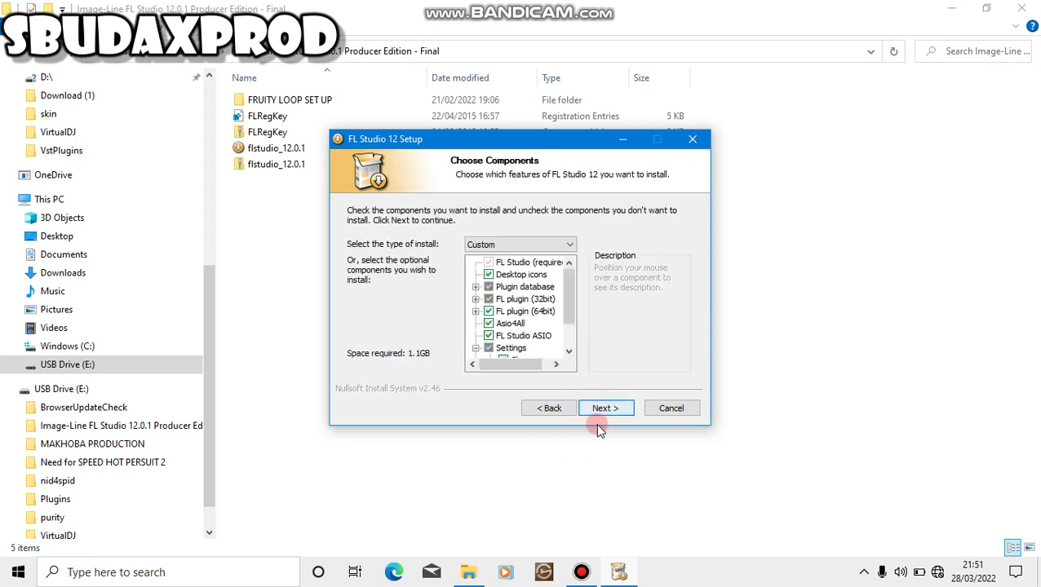
- Accept the Custom component selection and the default program, 32bit VST and 64bit VST plugin folders, and start the installation
left_click(601, 410)
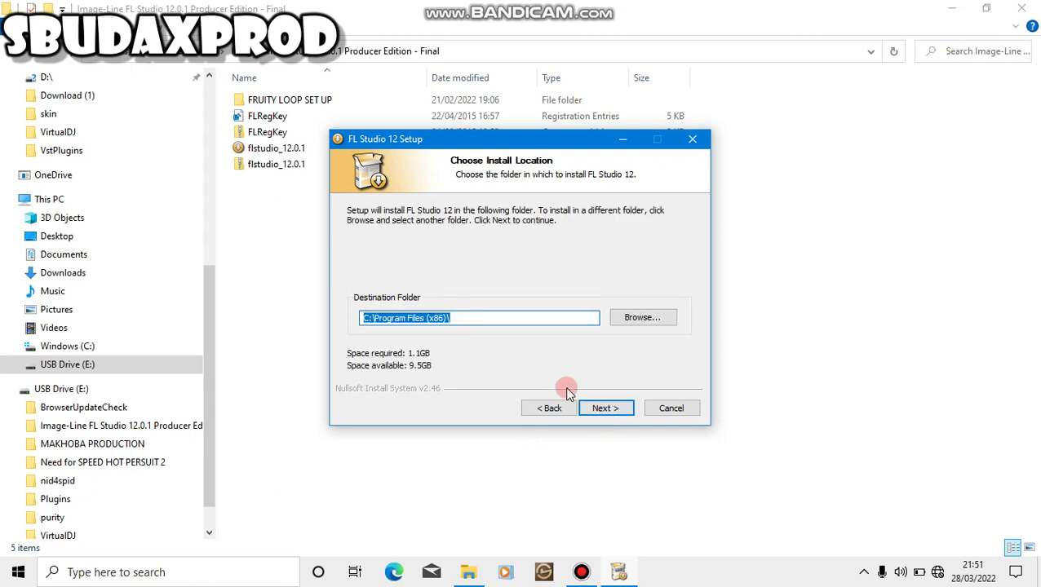
left_click_drag(532, 317, 362, 315)
left_click(622, 410)
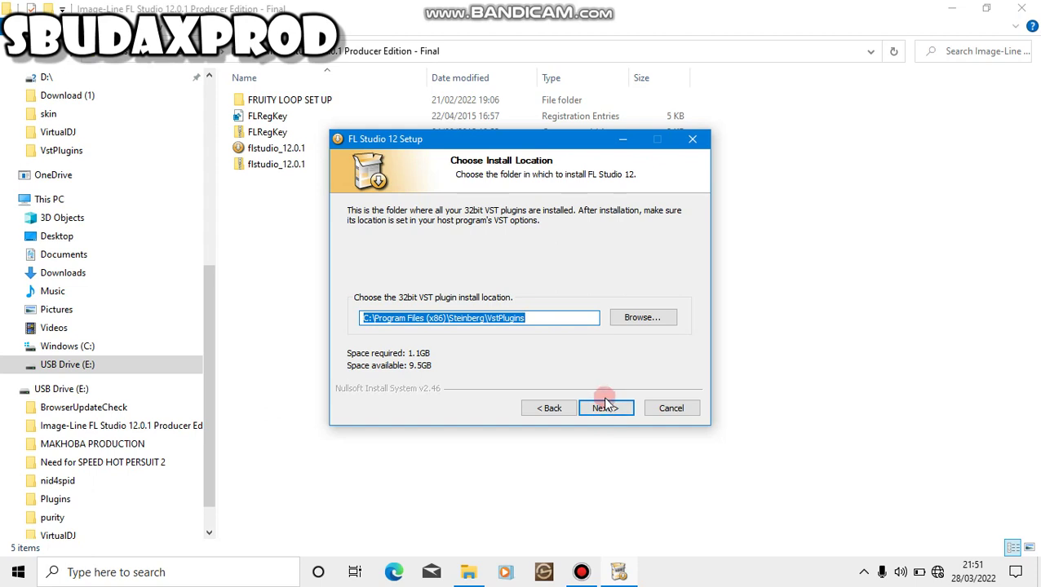
left_click(605, 408)
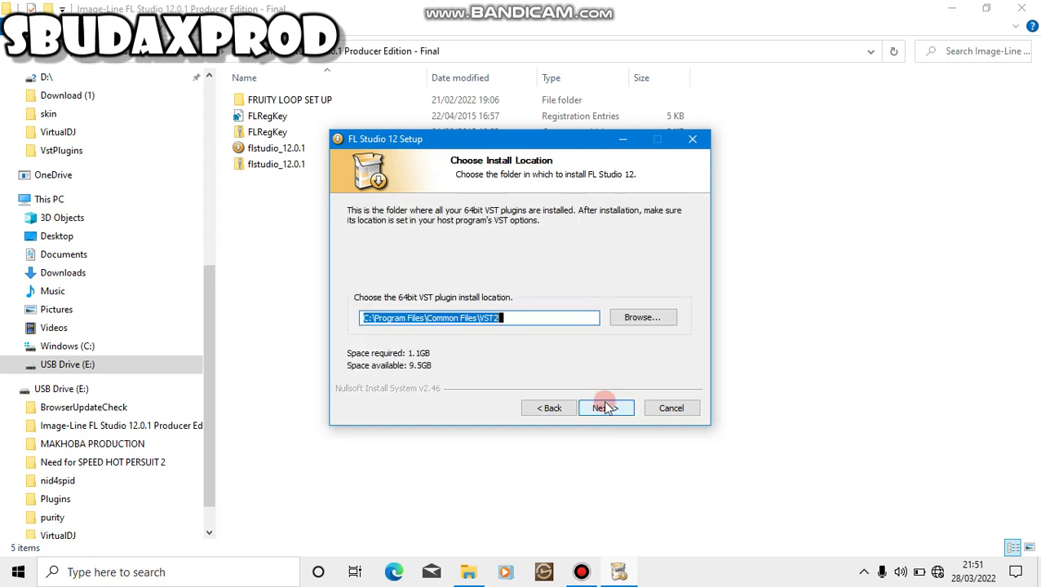
left_click(604, 408)
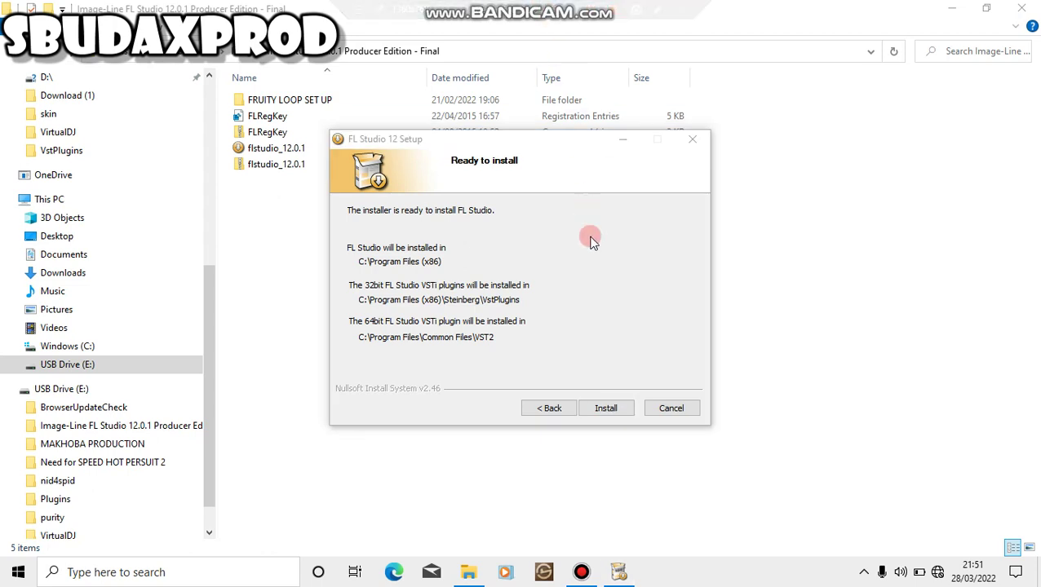
left_click(603, 407)
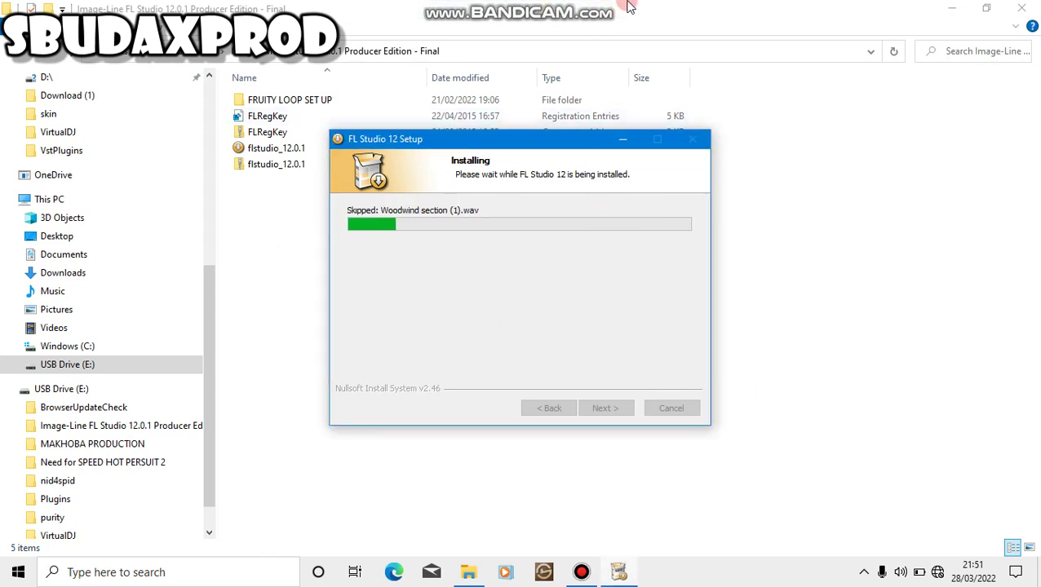
mouse_move(627, 4)
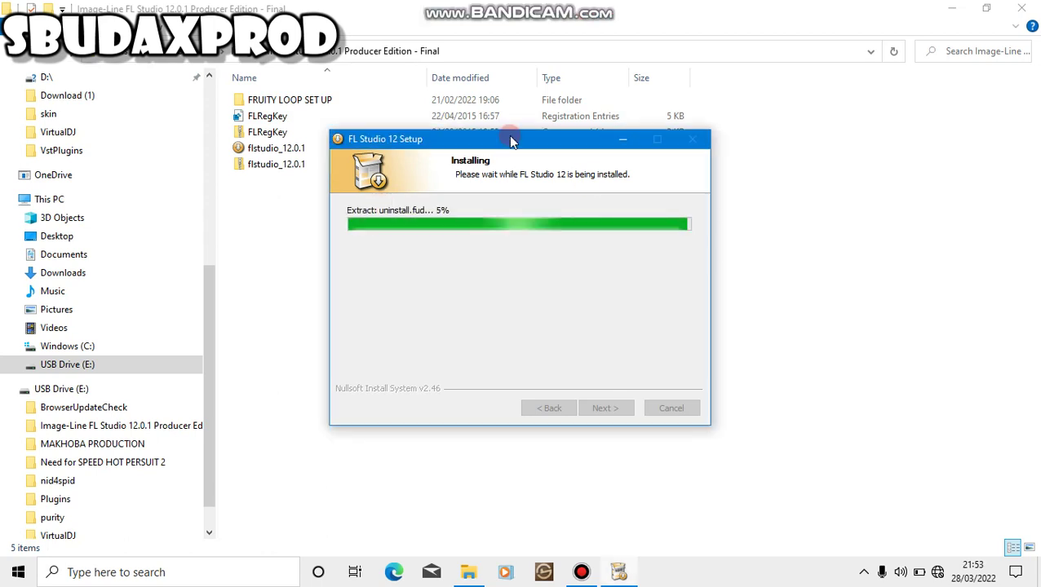
mouse_move(584, 18)
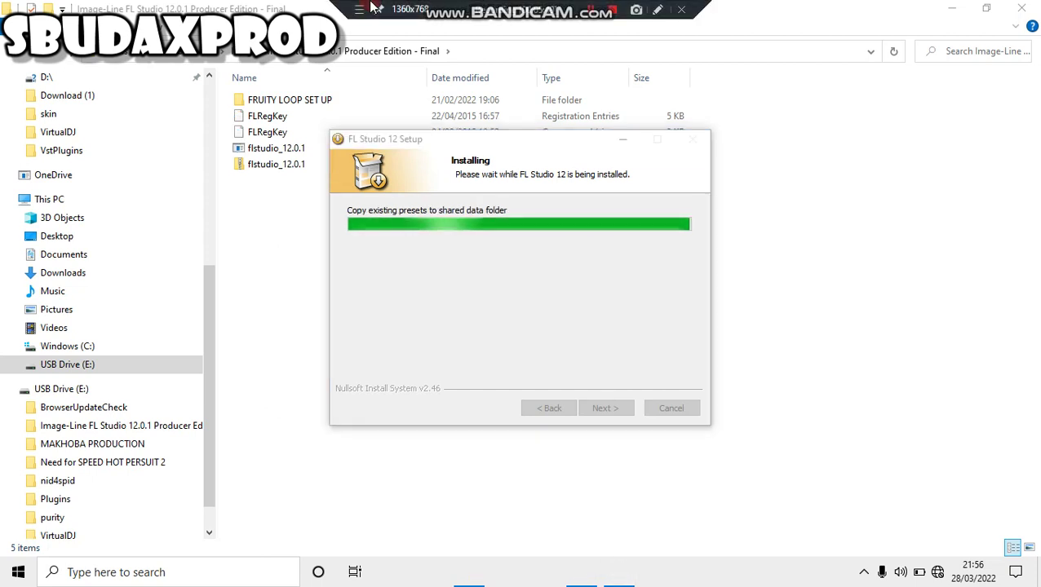
left_click(577, 214)
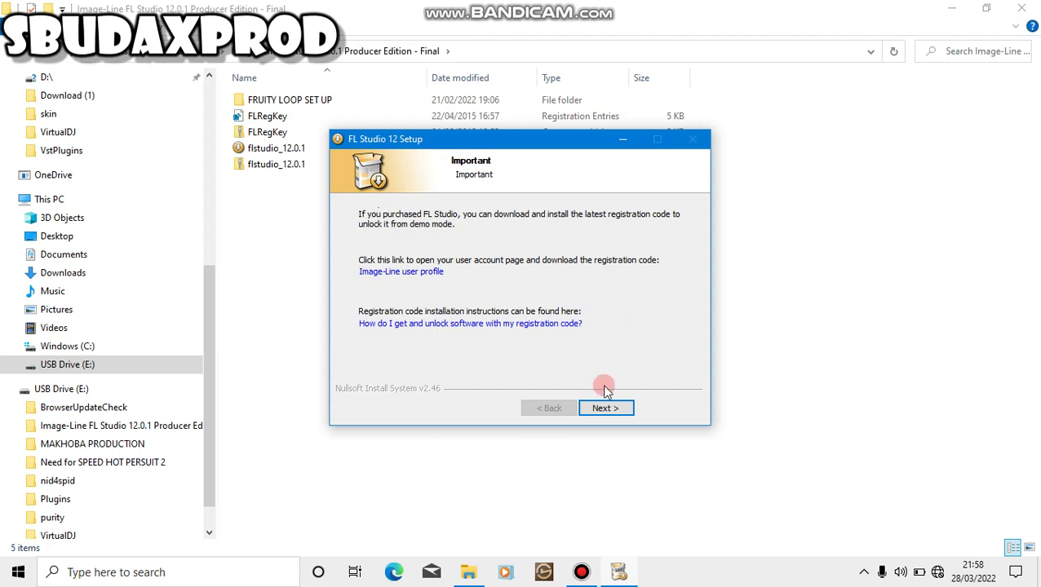
- Continue past the registration code and FL Studio Mobile pages and finish the setup wizard
left_click(604, 410)
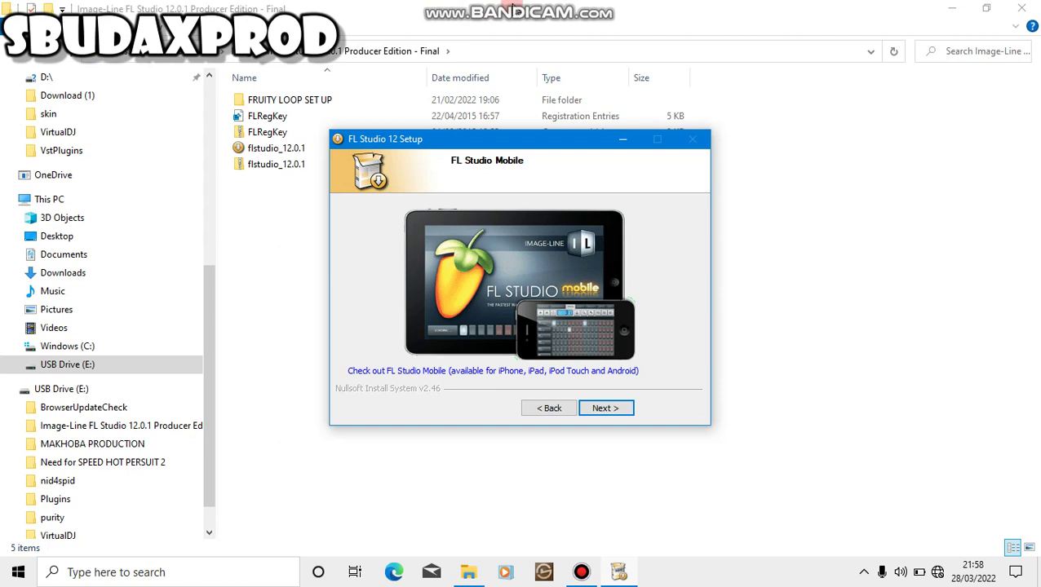
left_click(614, 410)
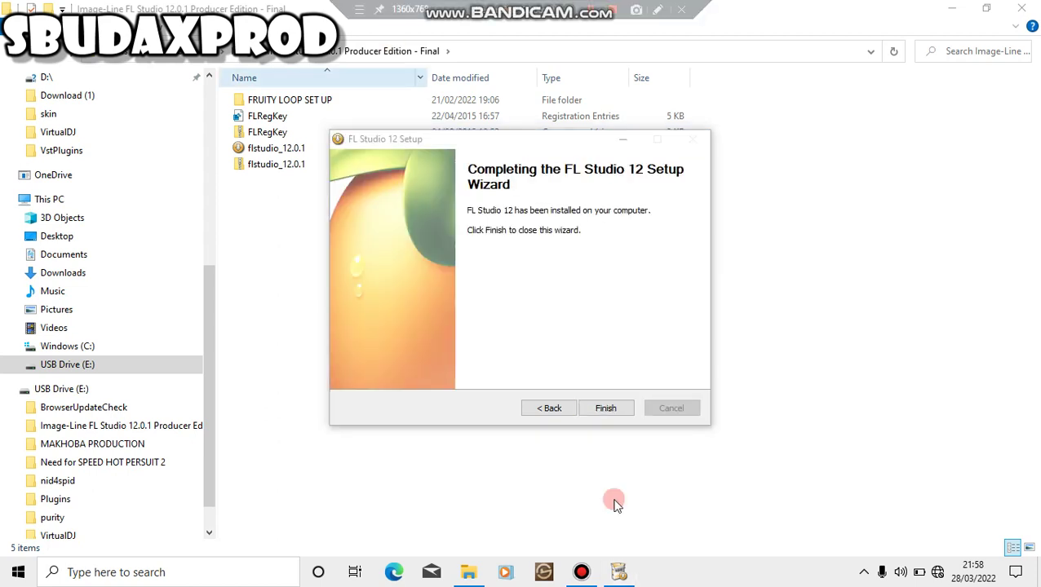
left_click(605, 409)
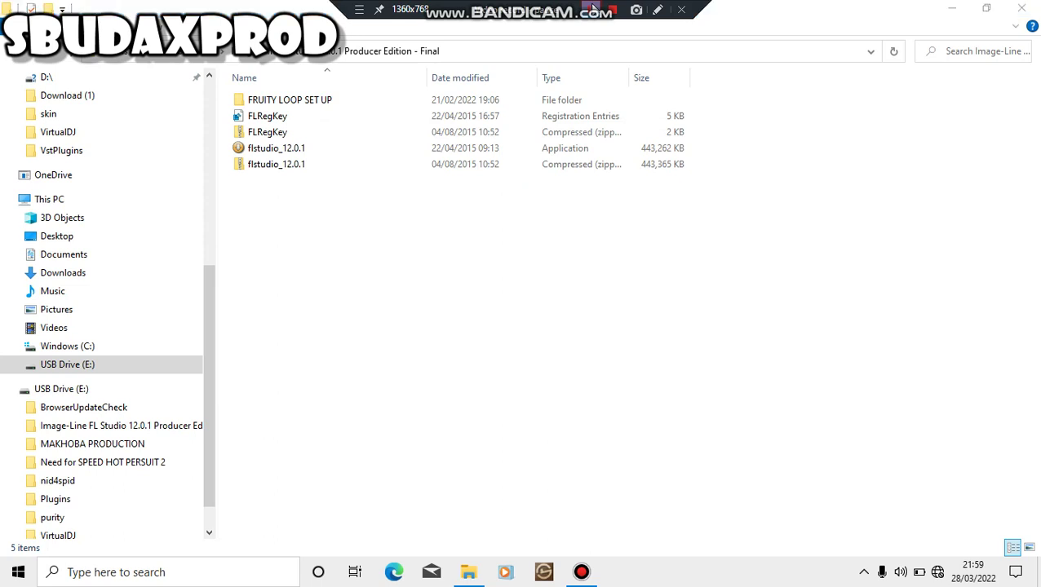
- Refresh the Windows desktop
left_click(594, 8)
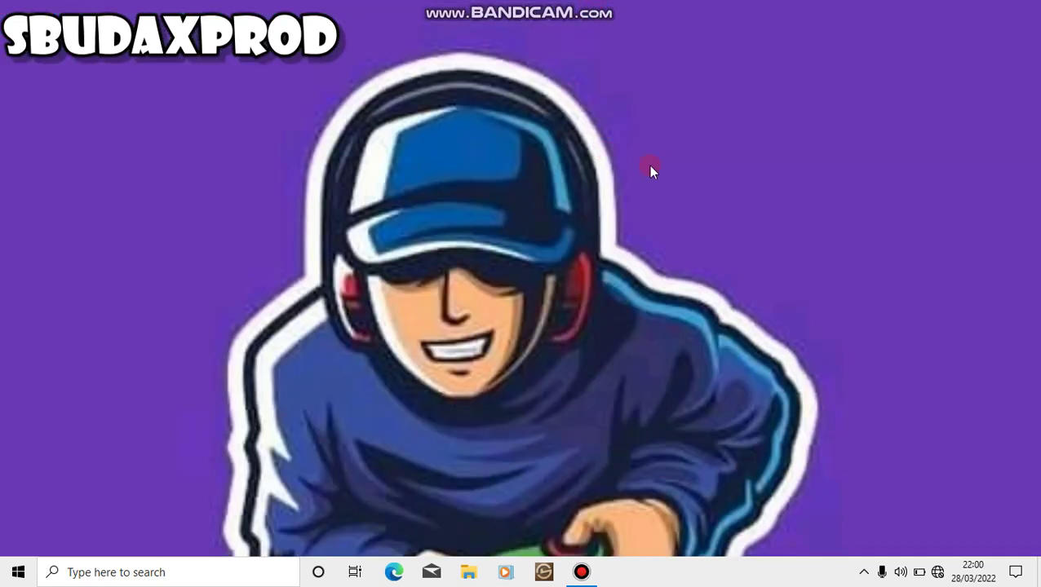
right_click(604, 152)
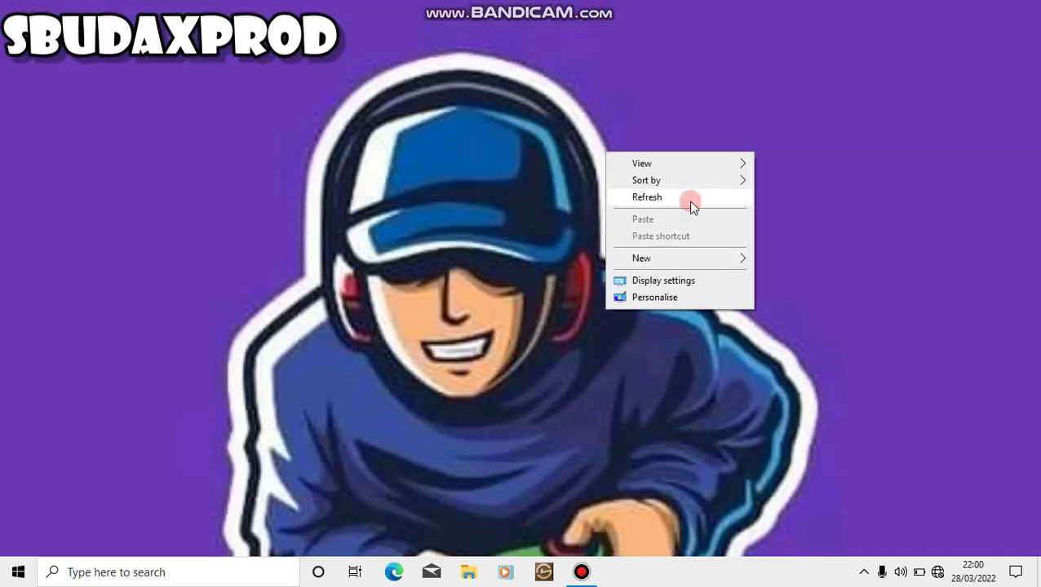
left_click(687, 204)
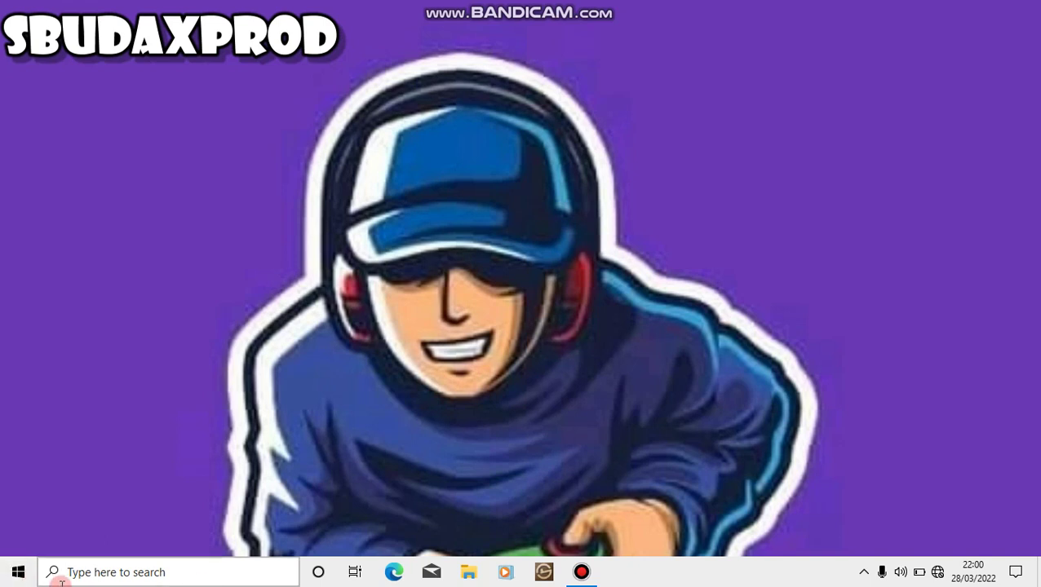
double_click(18, 575)
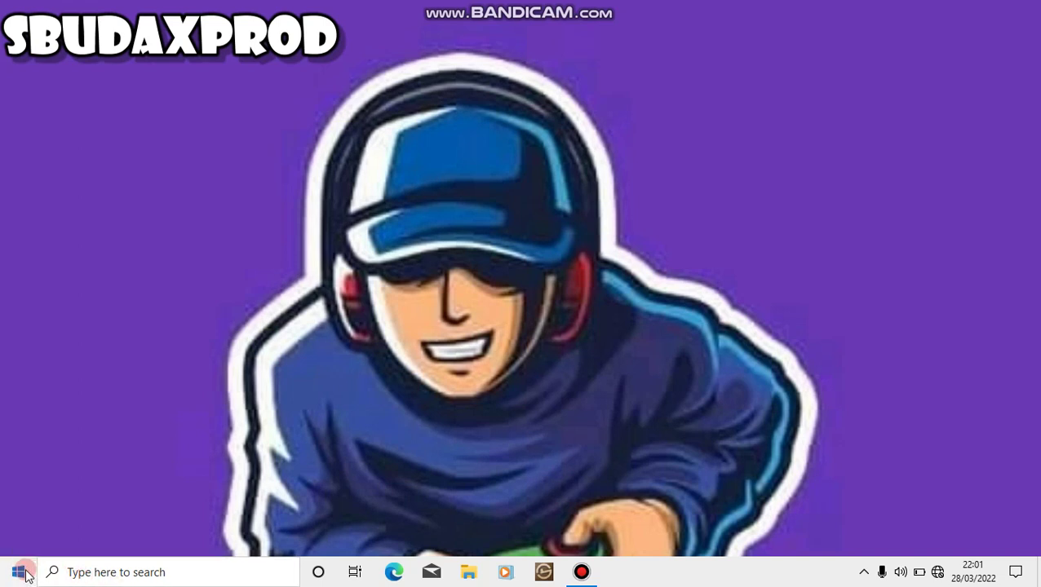
scroll(79, 249, "down", 5)
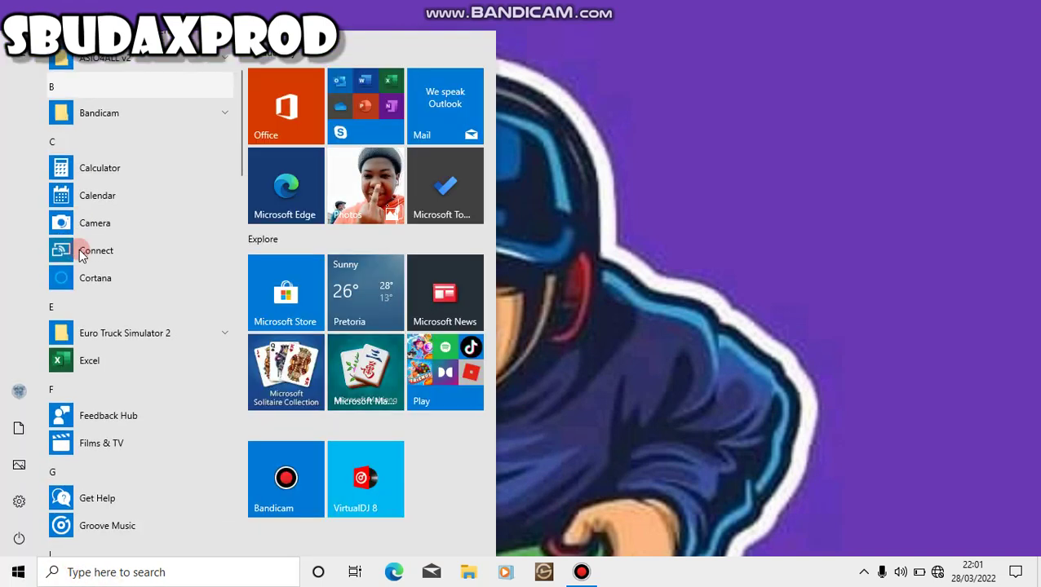
scroll(79, 248, "down", 2)
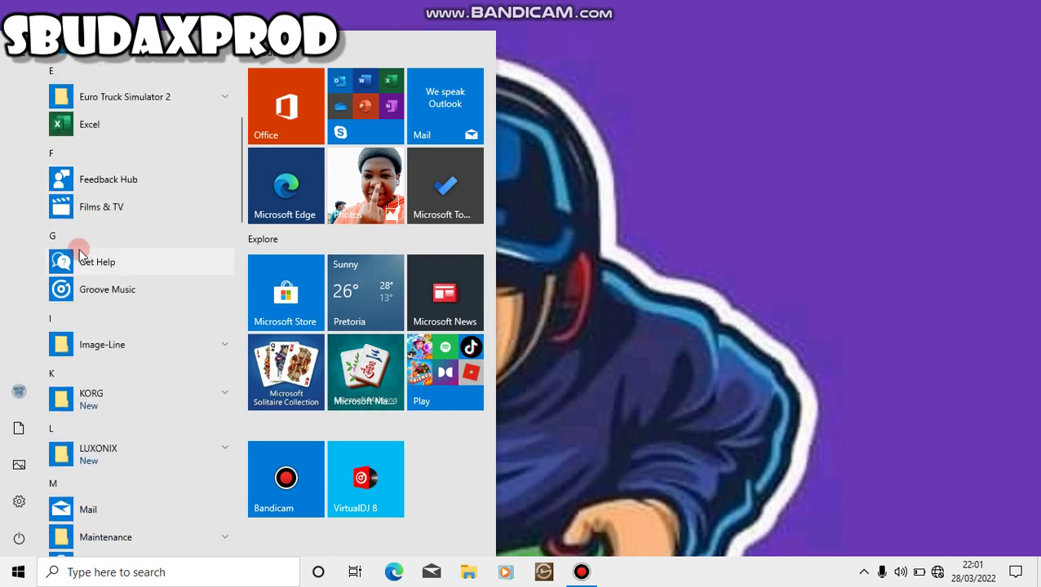
scroll(130, 238, "down", 3)
left_click(132, 236)
left_click(205, 286)
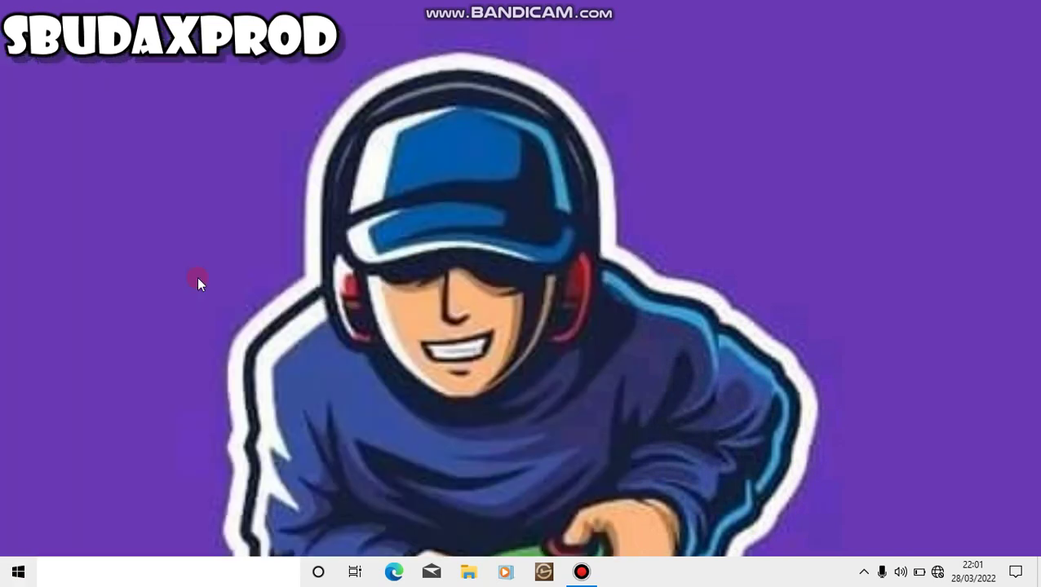
- Launch FL Studio 12 from the Image-Line folder of installed programs and bring its window to the front
left_click(31, 582)
left_click(21, 576)
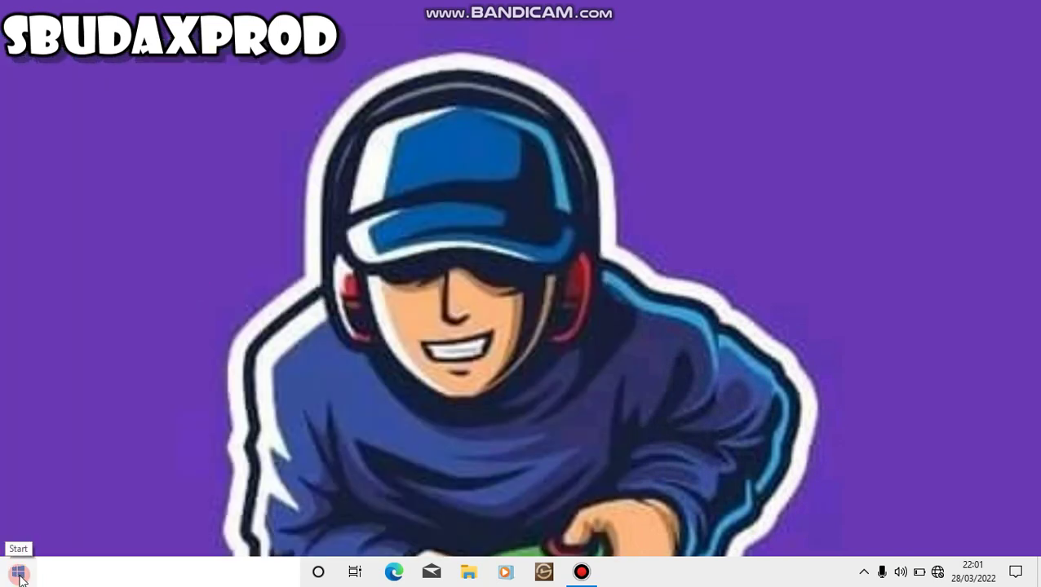
scroll(129, 307, "down", 10)
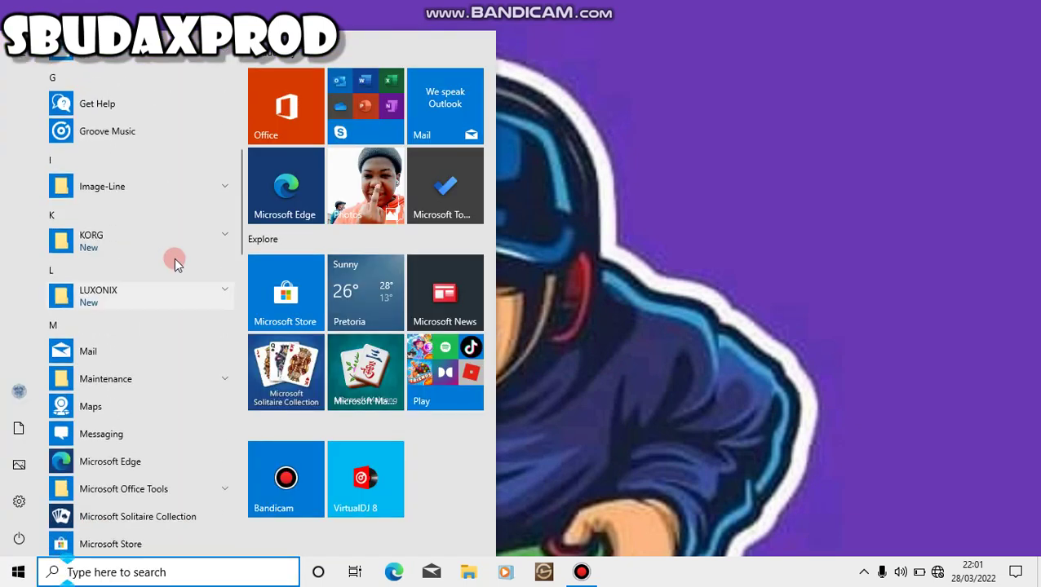
left_click(225, 190)
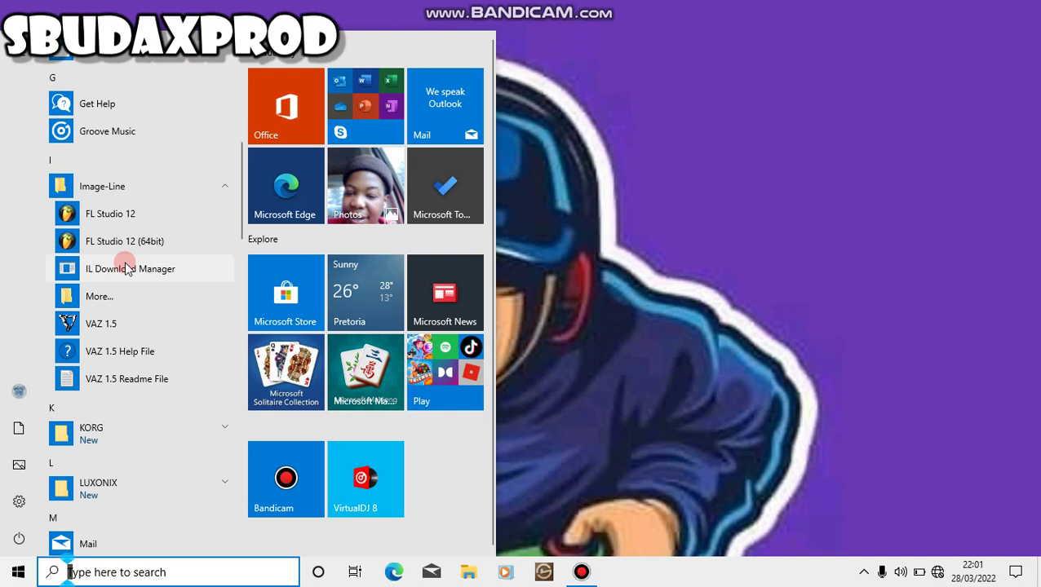
scroll(125, 261, "down", 2)
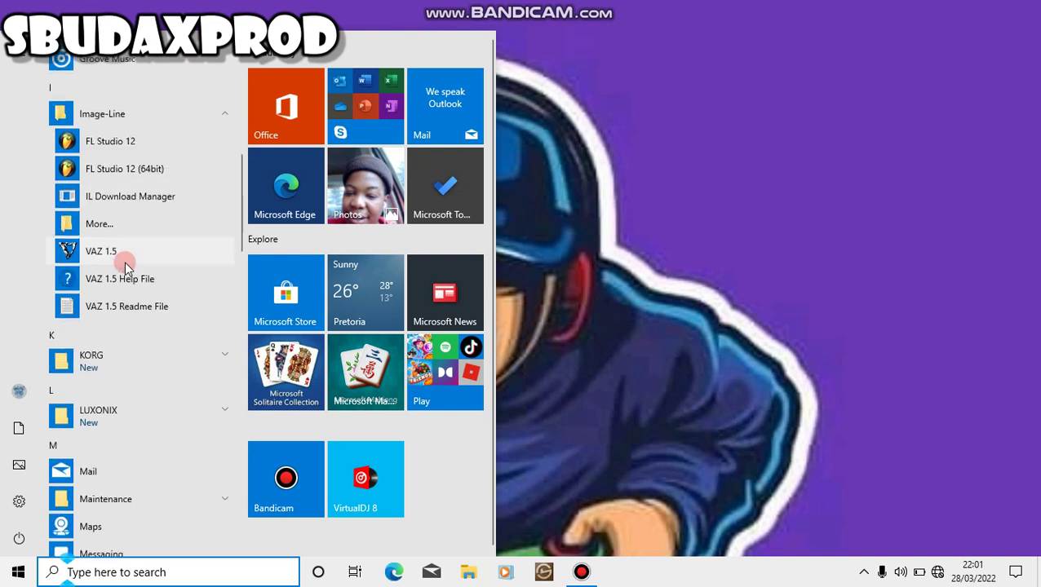
left_click(131, 135)
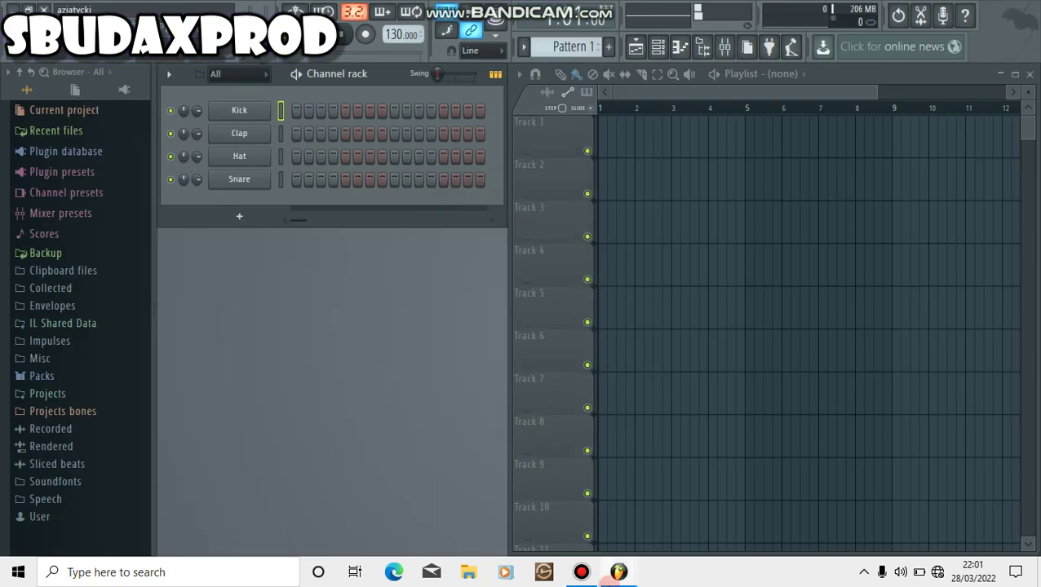
mouse_move(618, 573)
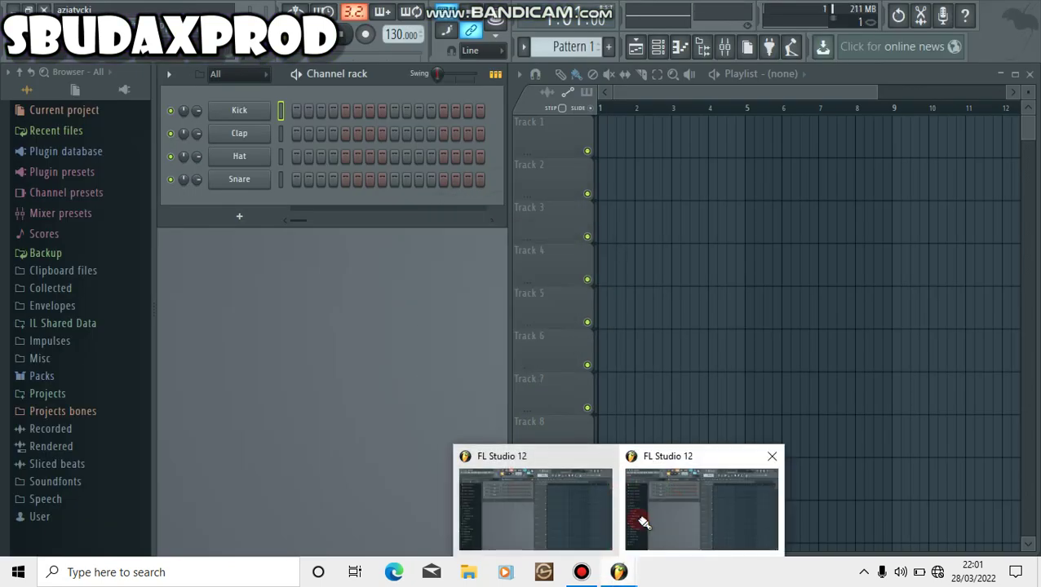
left_click(643, 522)
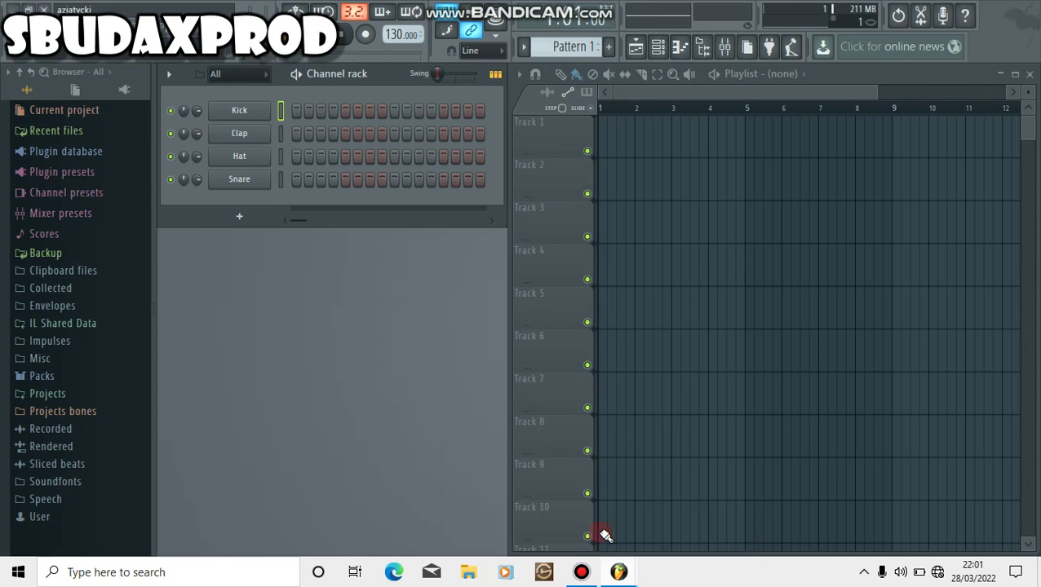
- Activate Kick steps 3 and 9, Clap steps 6 and 11, and Hat steps 3, 7 and 9 in Pattern 1
left_click(317, 107)
left_click(357, 133)
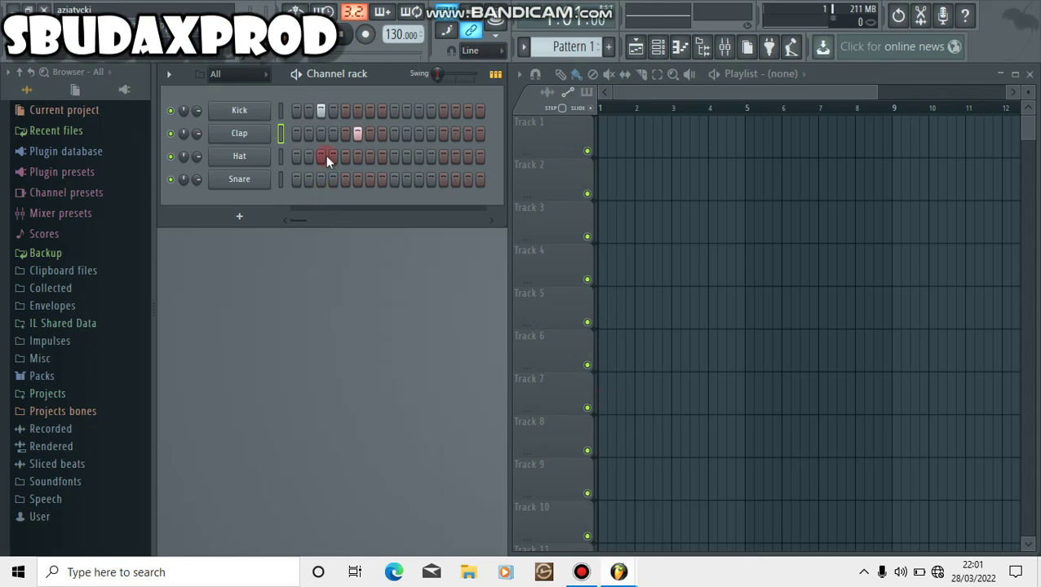
left_click(321, 156)
left_click(369, 156)
left_click(395, 156)
left_click(395, 110)
left_click(418, 132)
- Fill all 16 steps of the Kick, Clap, Hat and Snare channels in Pattern 1
left_click_drag(293, 110, 481, 111)
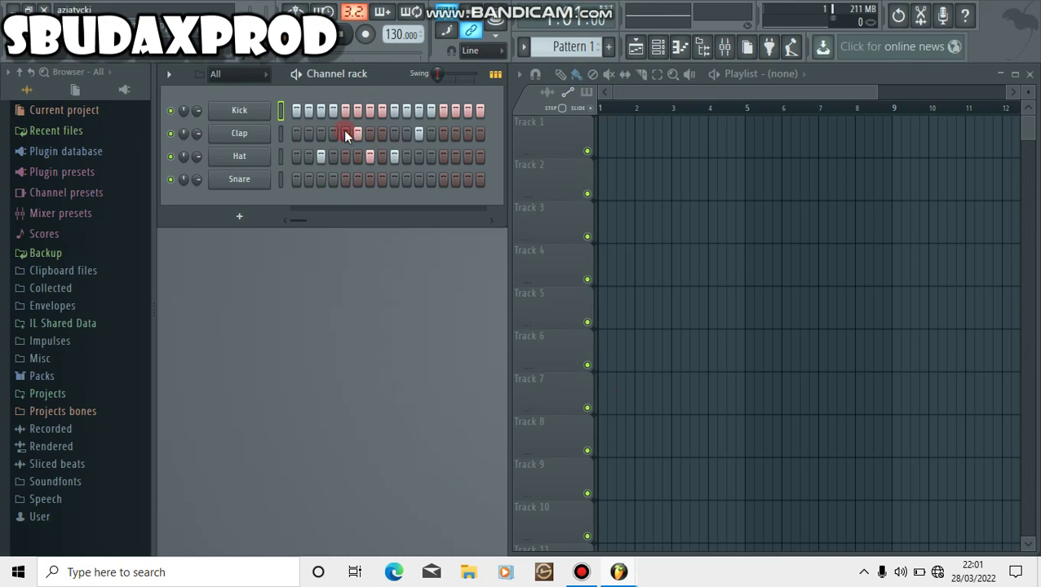
left_click_drag(294, 130, 527, 128)
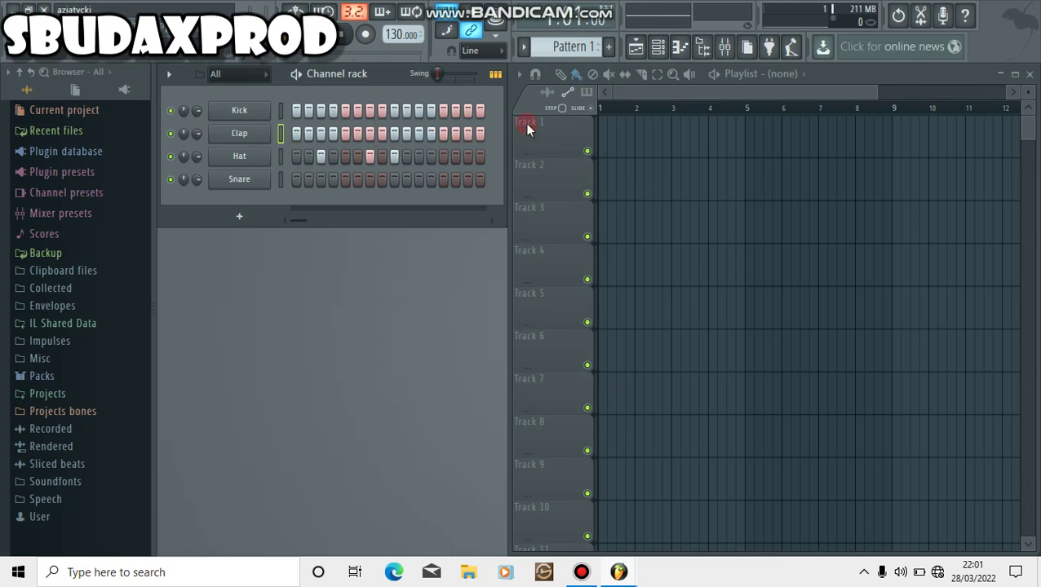
mouse_move(297, 156)
left_mouse_down()
mouse_move(391, 151)
mouse_move(186, 158)
mouse_move(625, 203)
left_mouse_up()
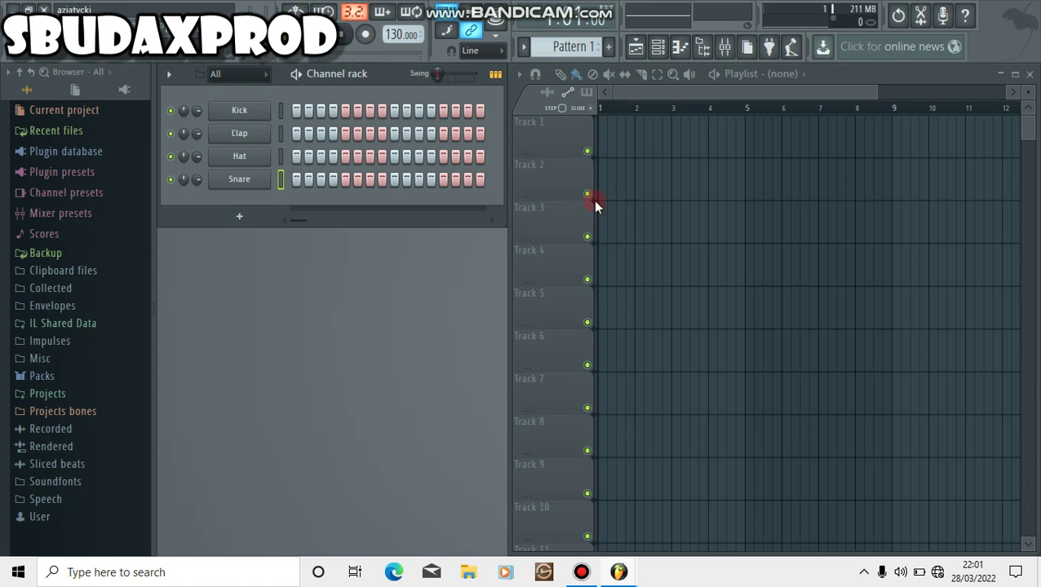